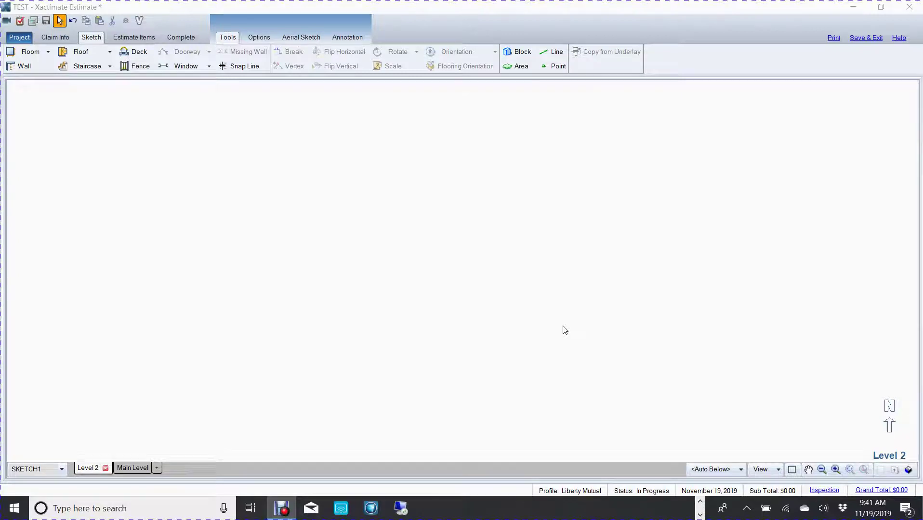
- Bring up the Edge browser's Top sites jump list from the taskbar
left_click(700, 502)
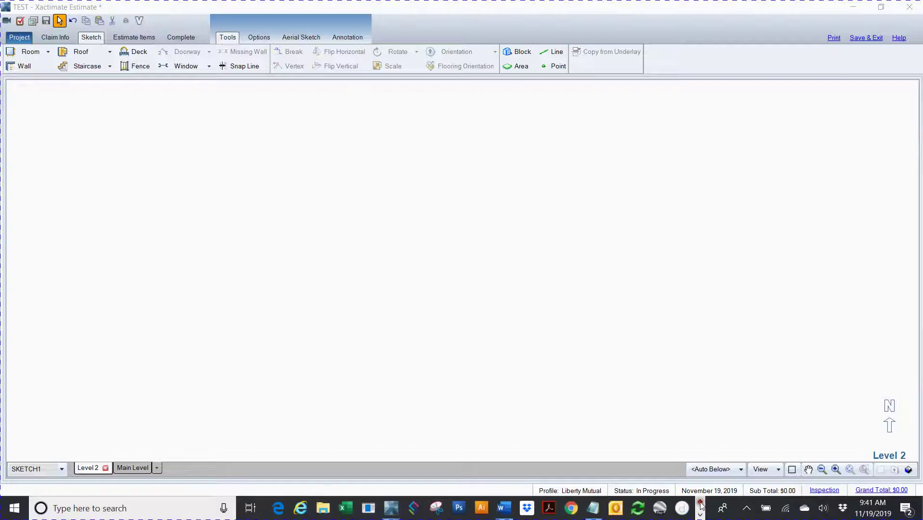
right_click(278, 510)
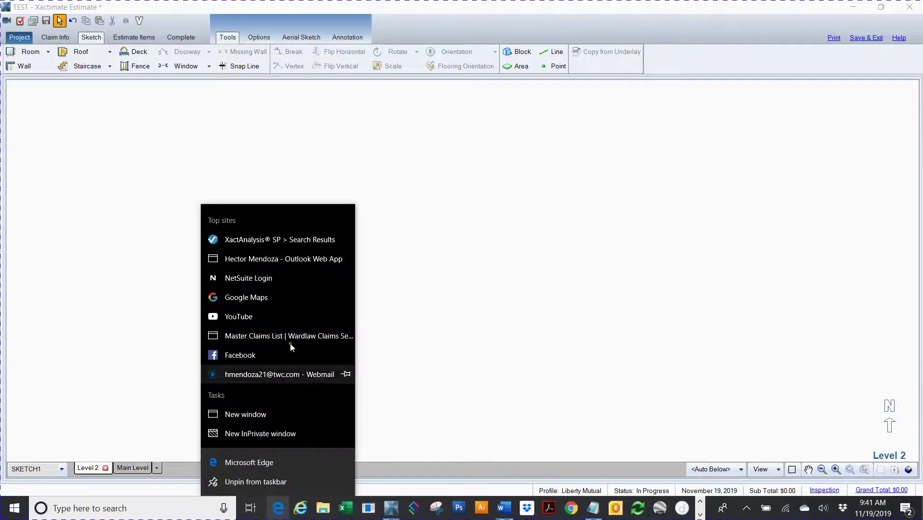
left_click(252, 298)
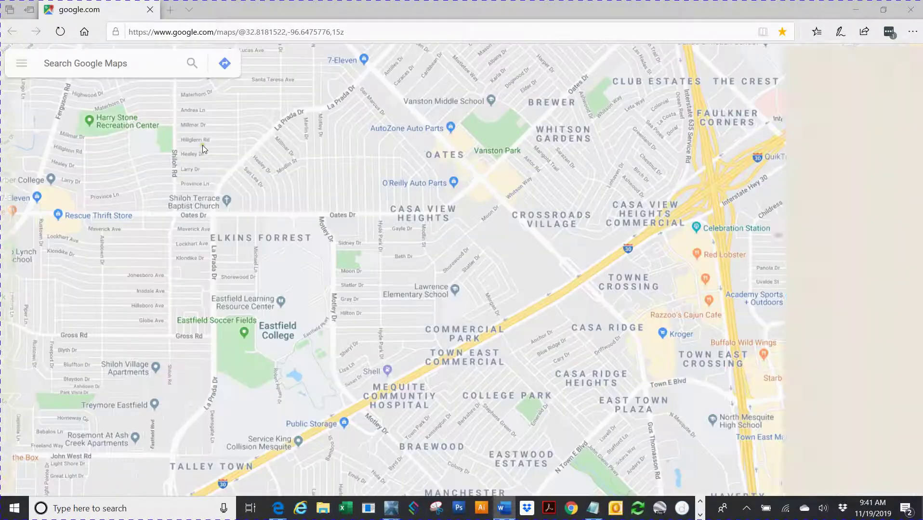
left_click(93, 68)
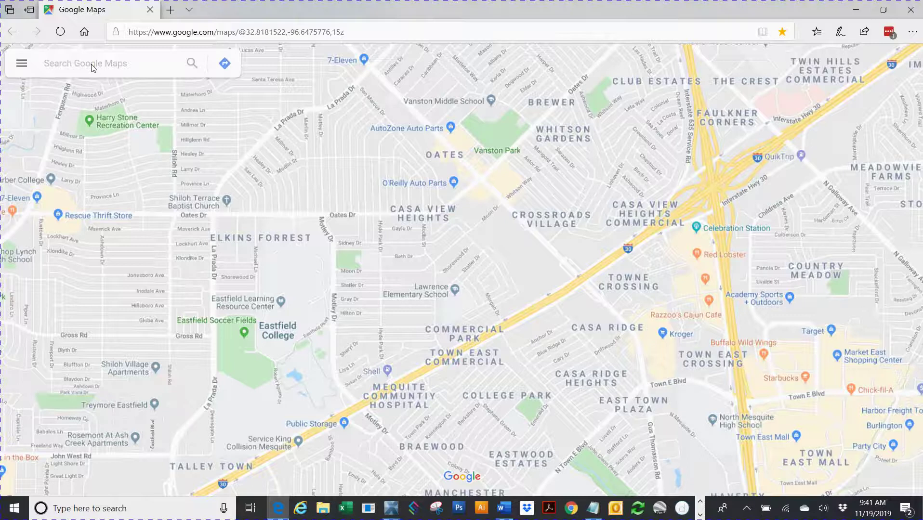
type("1513 Lone Star Ct")
left_click(191, 64)
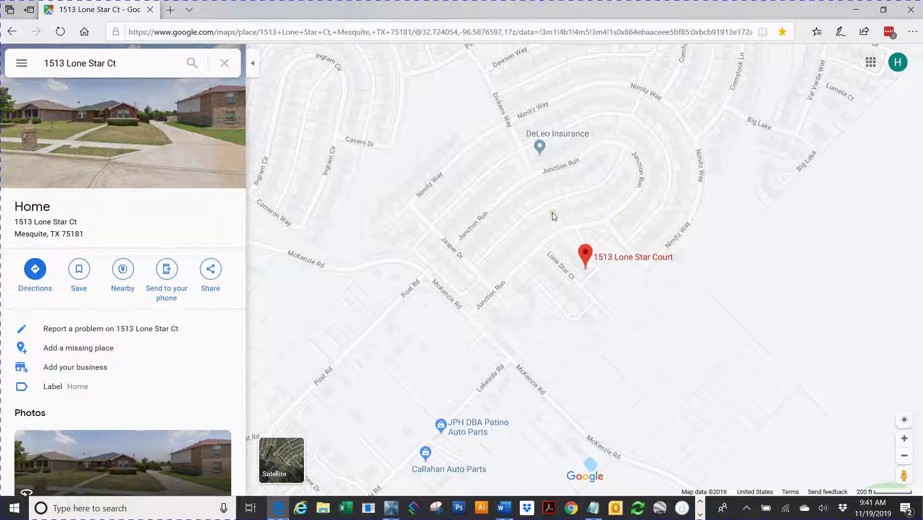
left_click(251, 67)
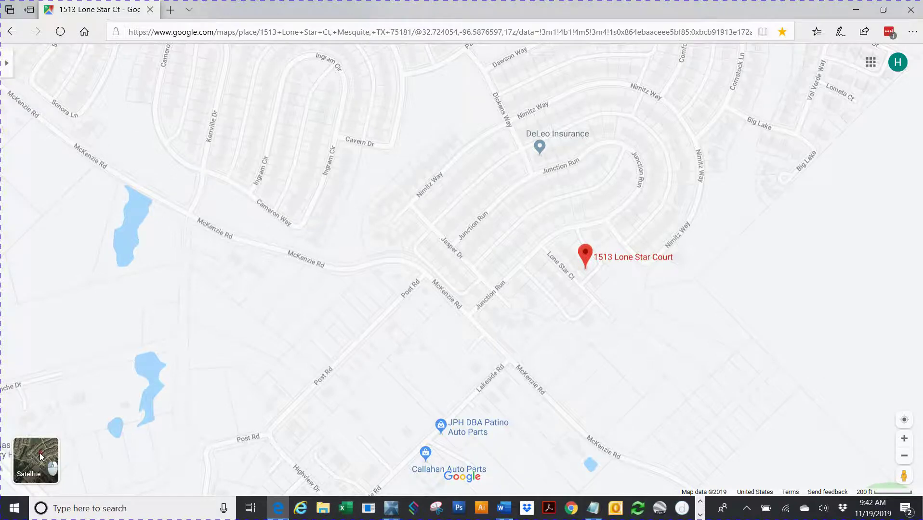
- Switch to satellite imagery and zoom in until the pinned house's whole roof fills the view
left_click(41, 457)
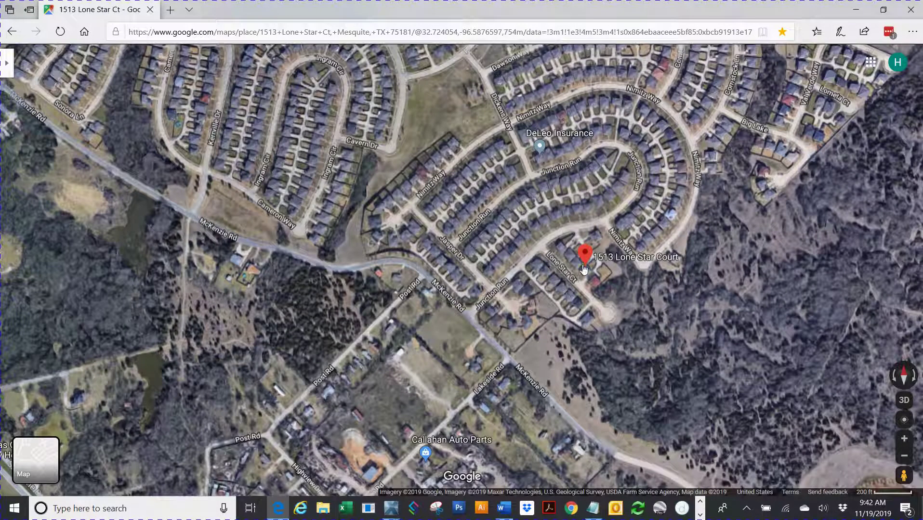
left_click_drag(579, 270, 436, 270)
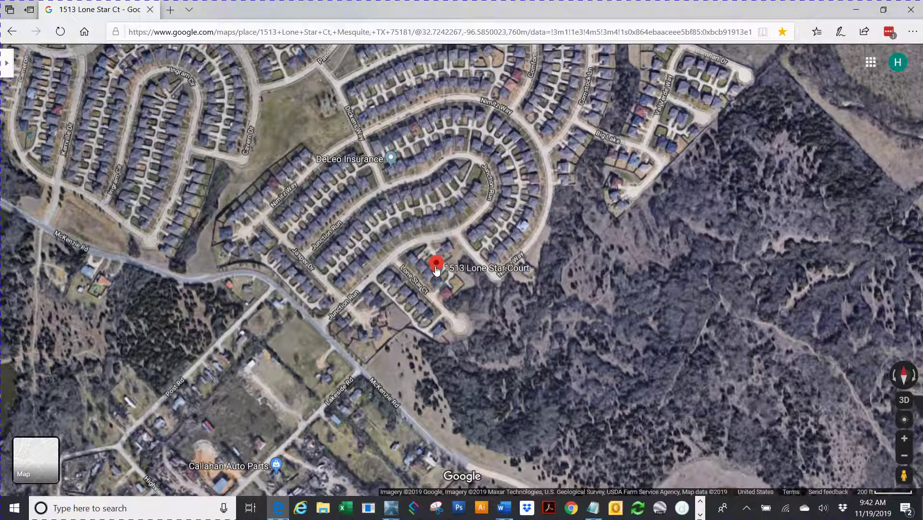
mouse_move(436, 270)
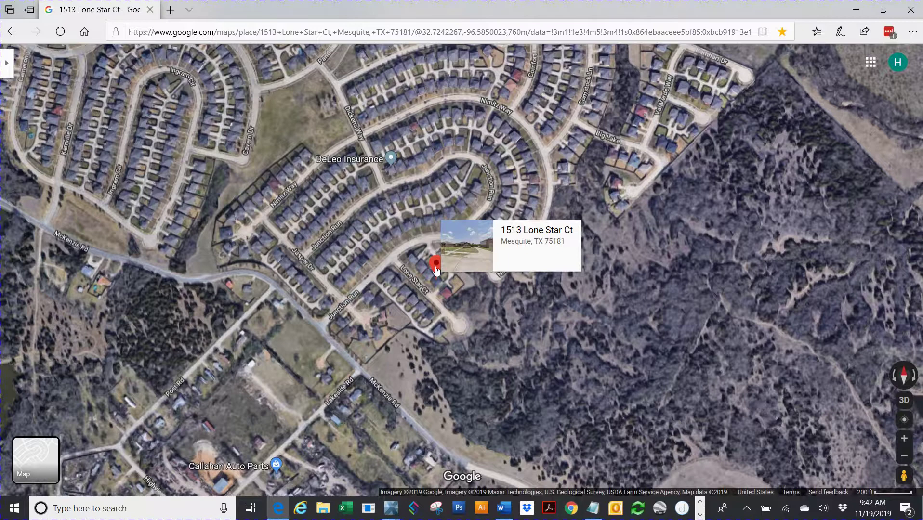
scroll(436, 269, "up", 2)
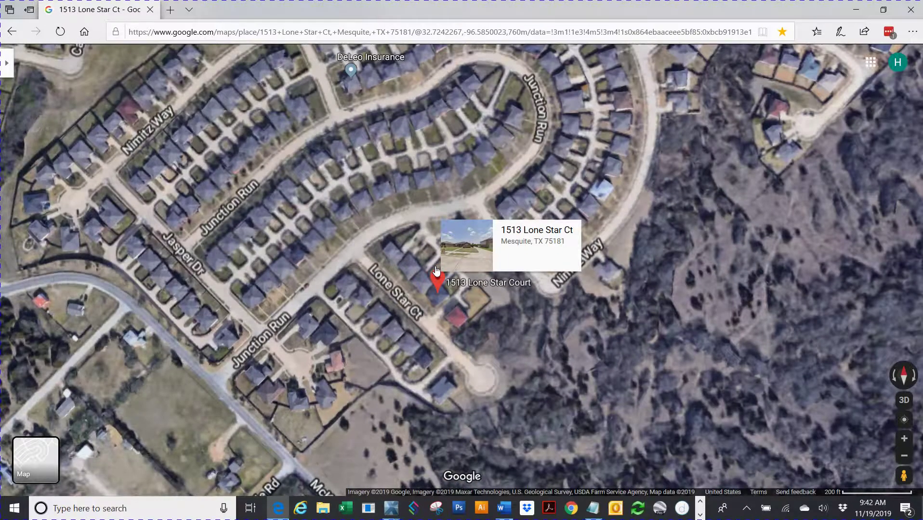
scroll(446, 303, "up", 1)
double_click(446, 303)
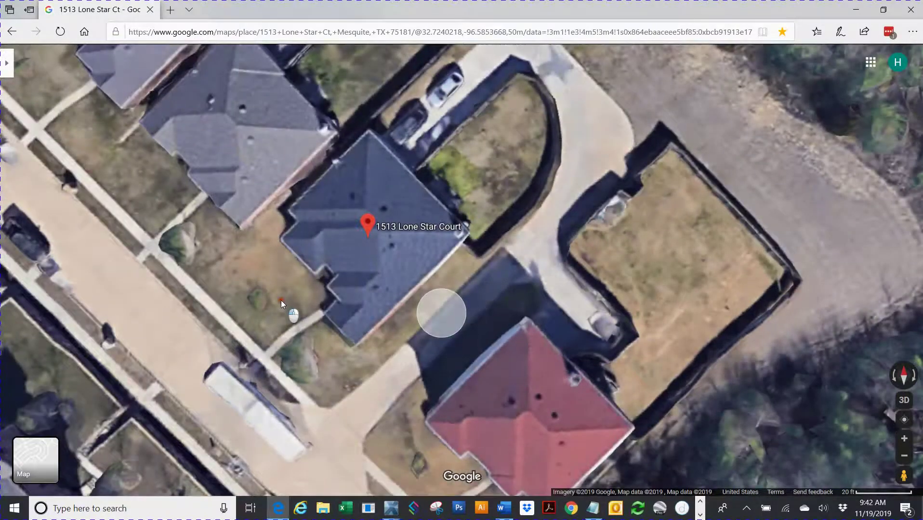
left_click_drag(280, 300, 403, 325)
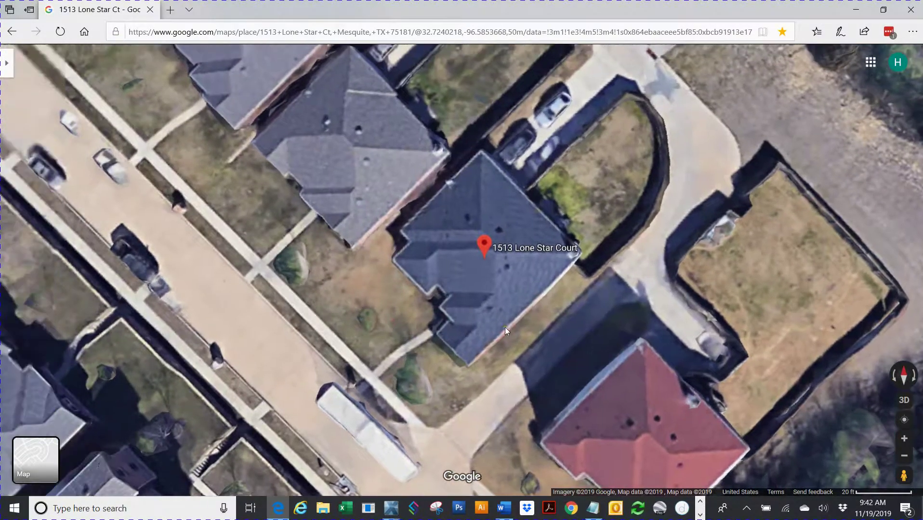
scroll(505, 326, "up", 3)
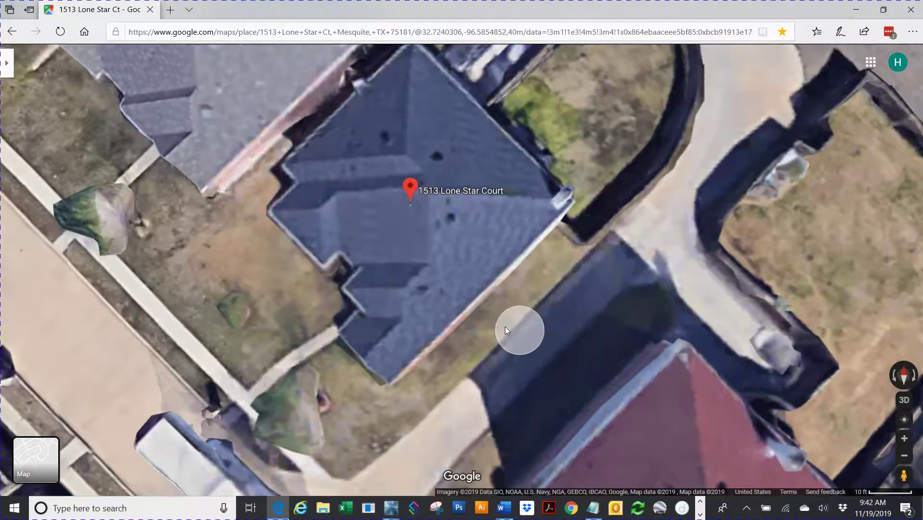
scroll(505, 326, "down", 1)
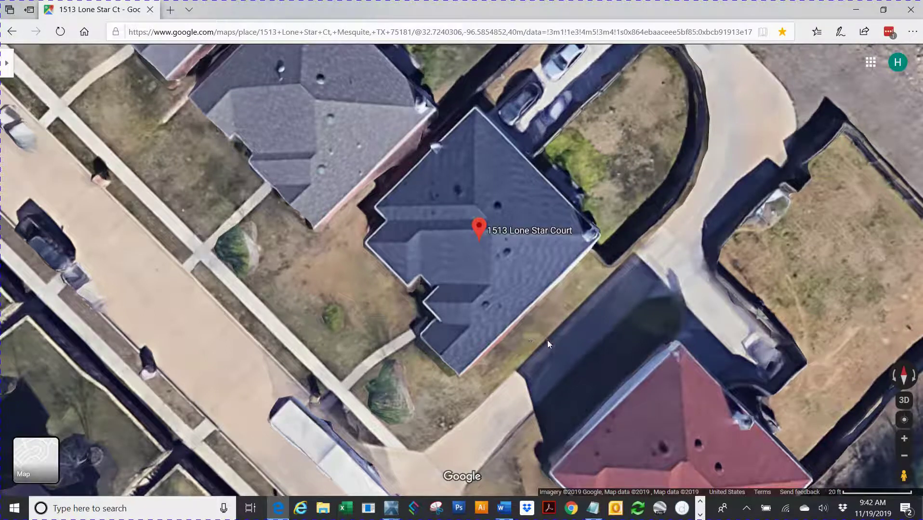
left_click_drag(547, 334, 545, 340)
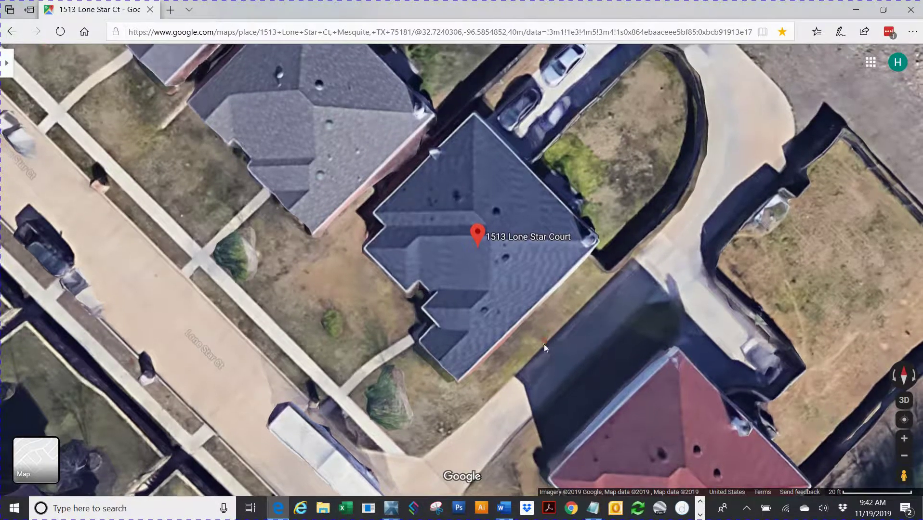
- Snip a rectangle around the house roof with Snipping Tool
left_click(436, 510)
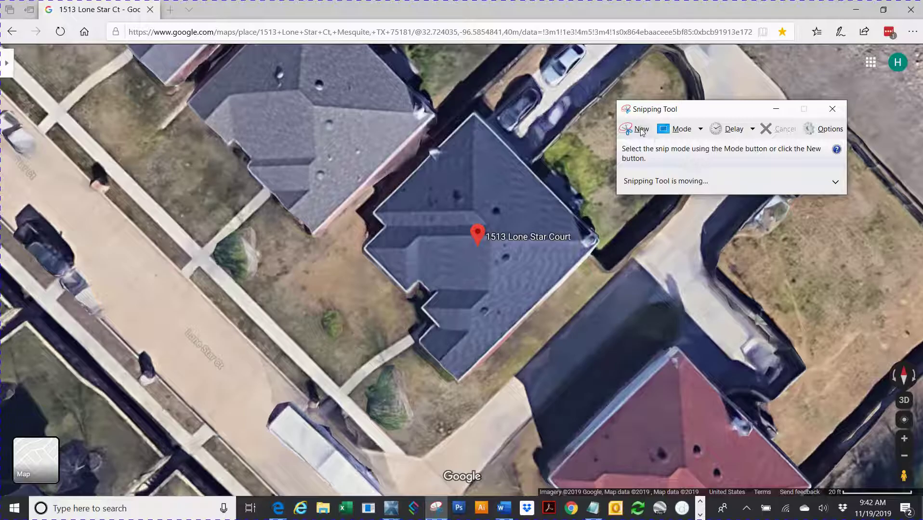
left_click(632, 128)
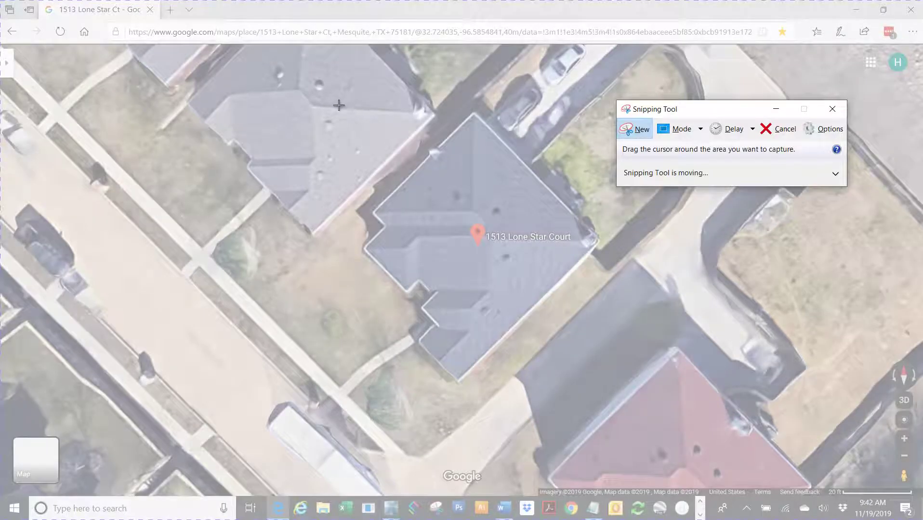
left_click_drag(338, 107, 636, 402)
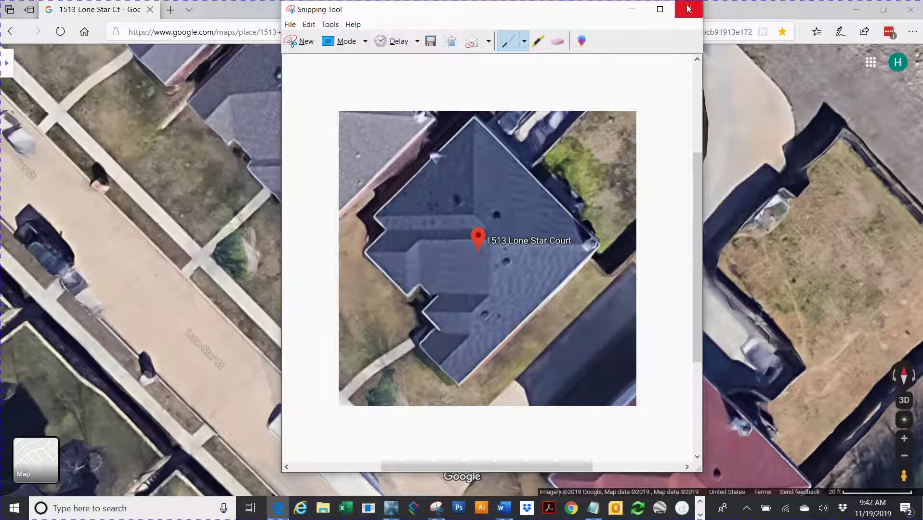
left_click(289, 24)
left_click(310, 52)
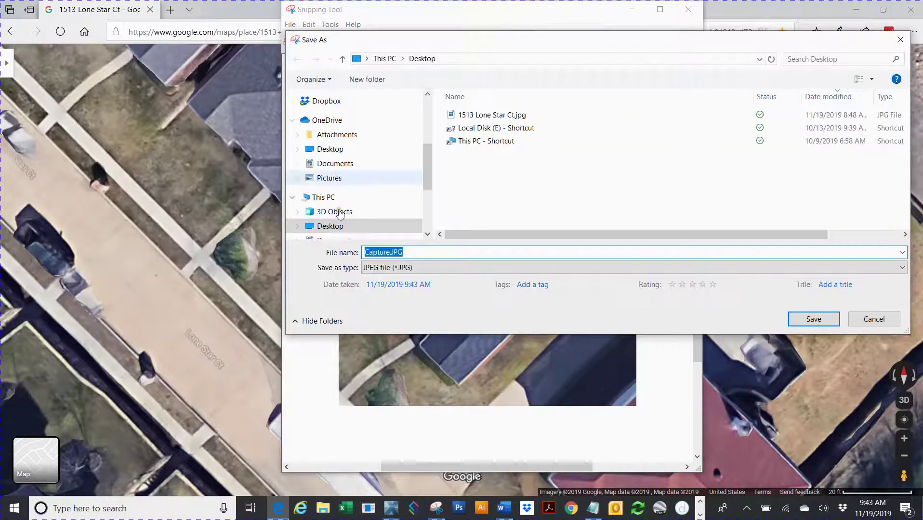
left_click(387, 256)
left_click_drag(387, 256, 309, 253)
key("Delete")
key("Delete")
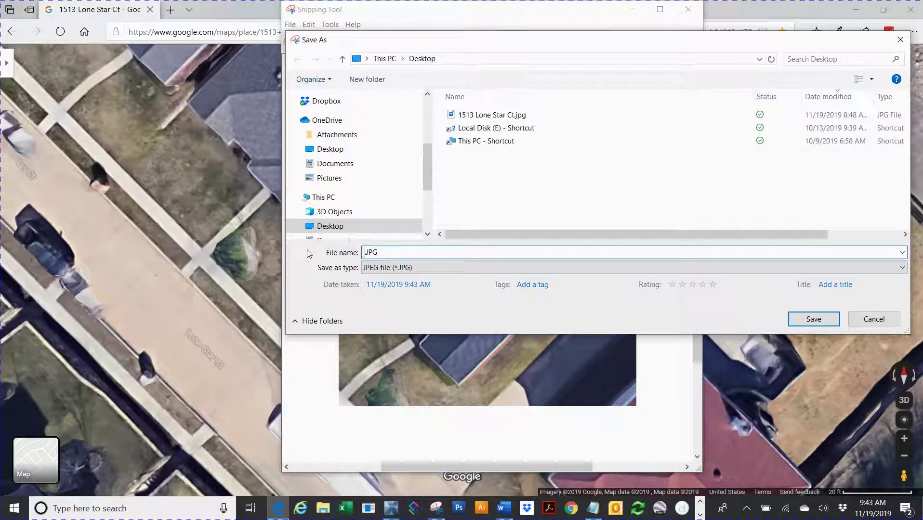
type("1513 Lone Star Ct")
left_click(812, 318)
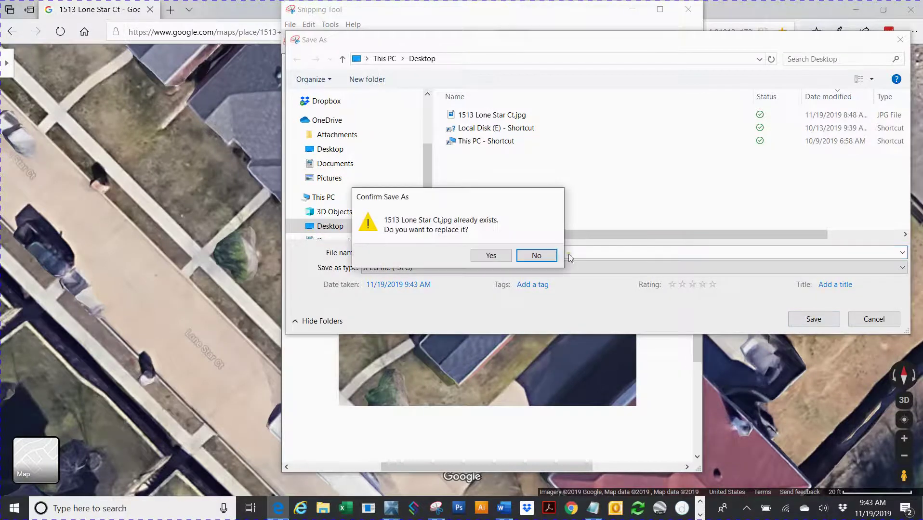
left_click(495, 254)
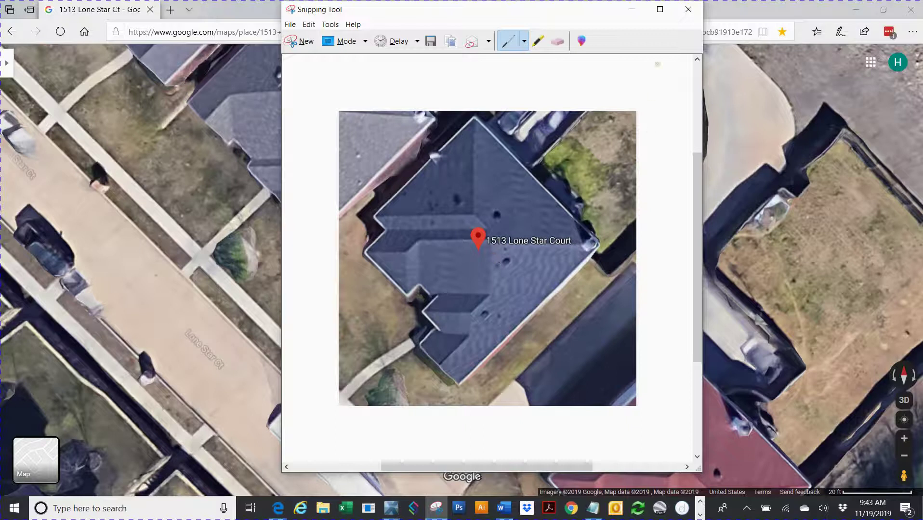
left_click(690, 10)
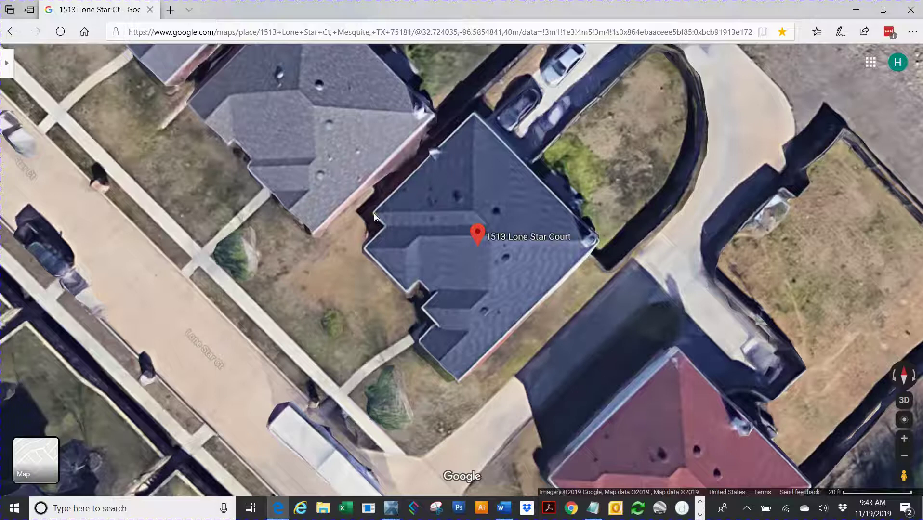
- Measure the upper-left roof edge as 40.45 ft, then minimize the browser
left_click(374, 212)
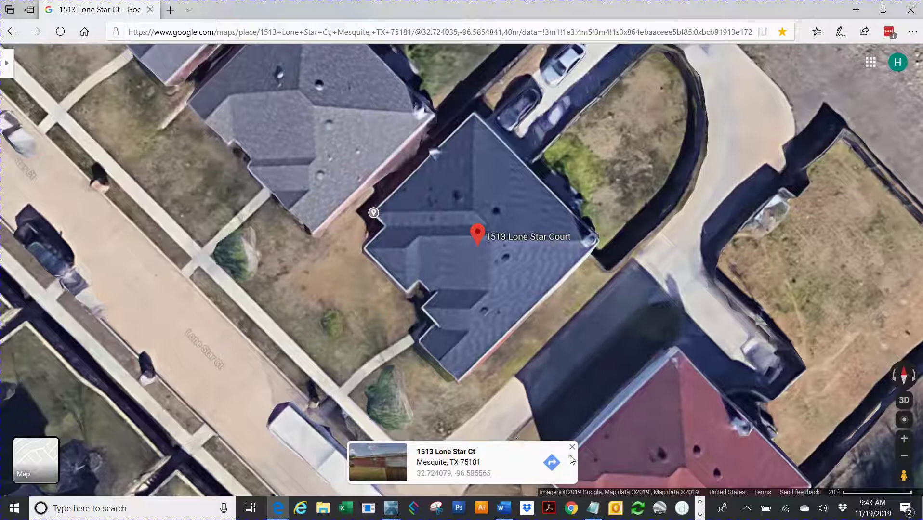
left_click(422, 183)
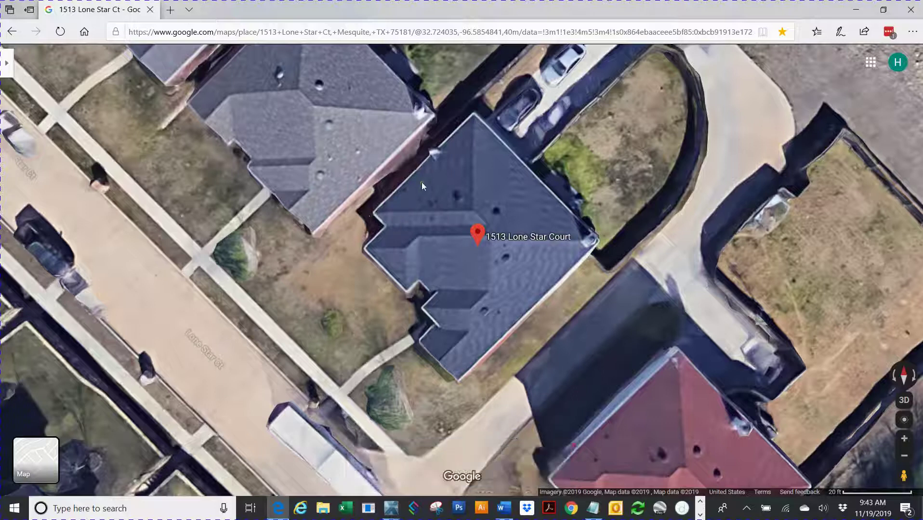
right_click(375, 214)
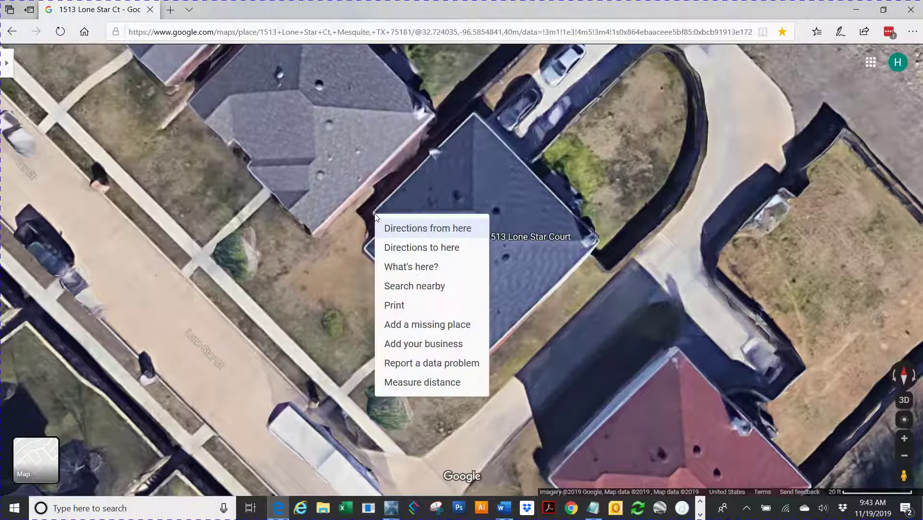
left_click(409, 388)
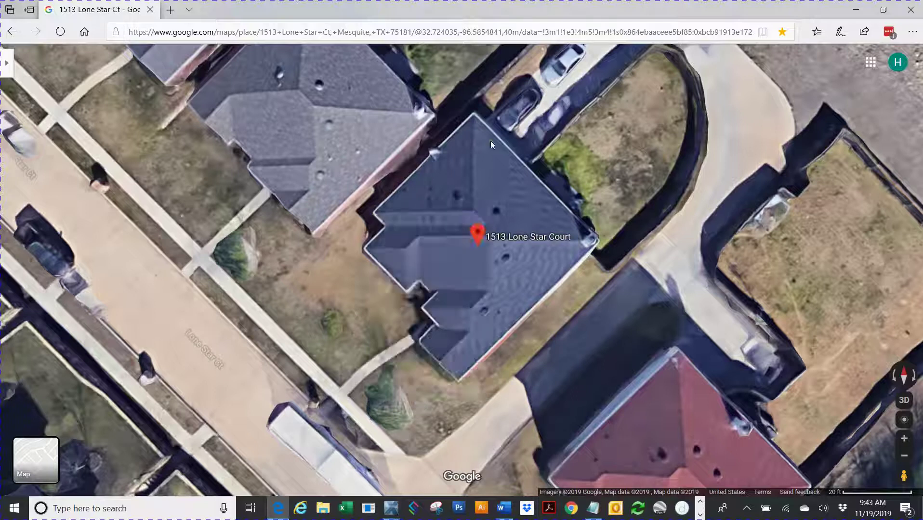
left_click(474, 114)
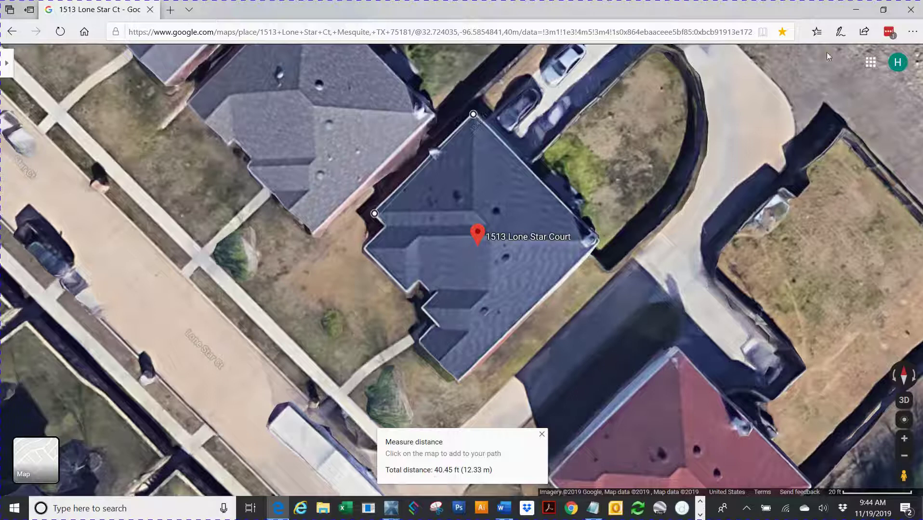
left_click(856, 9)
left_click(354, 268)
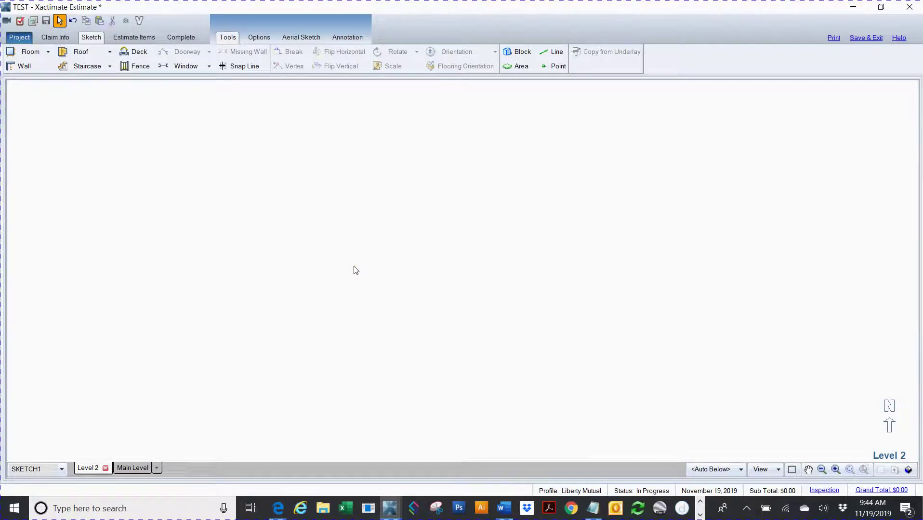
left_click(259, 38)
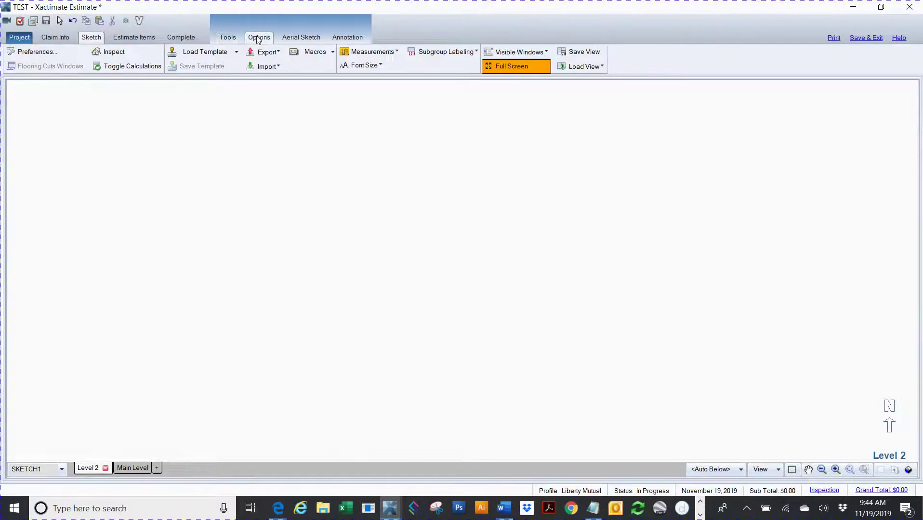
left_click(273, 67)
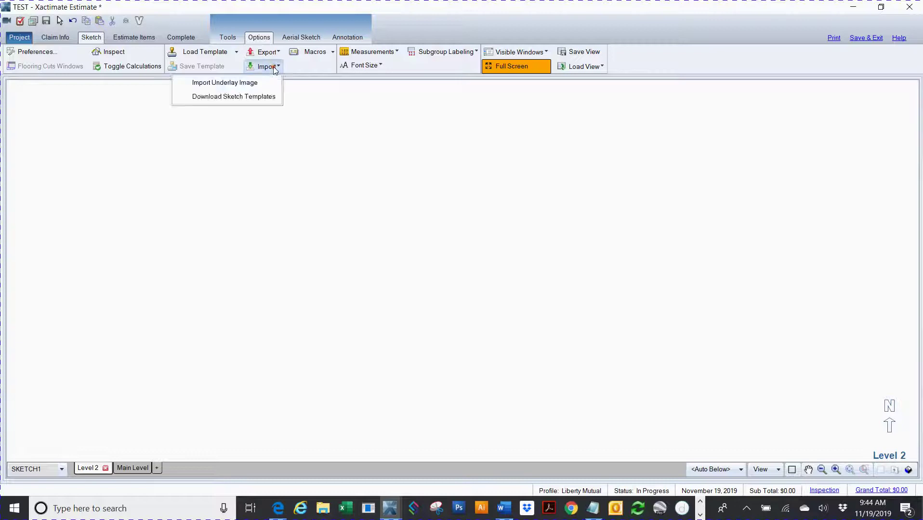
left_click(241, 87)
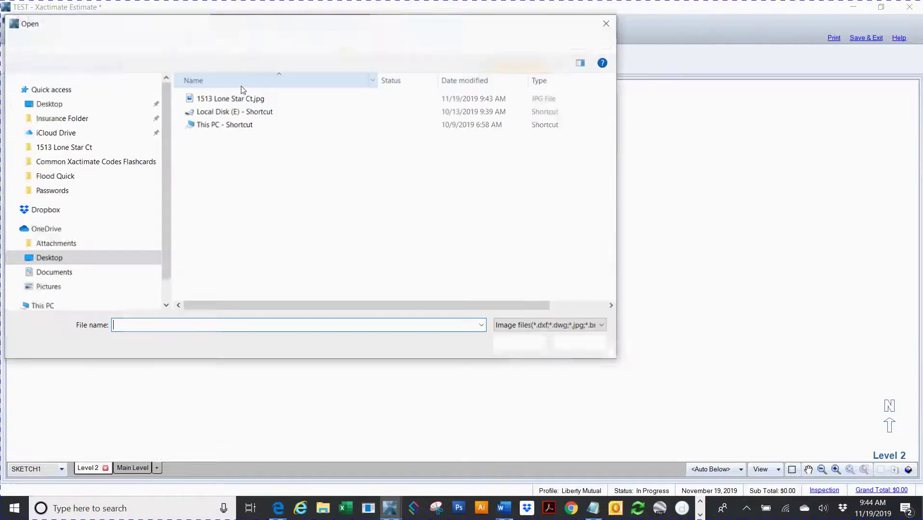
double_click(207, 98)
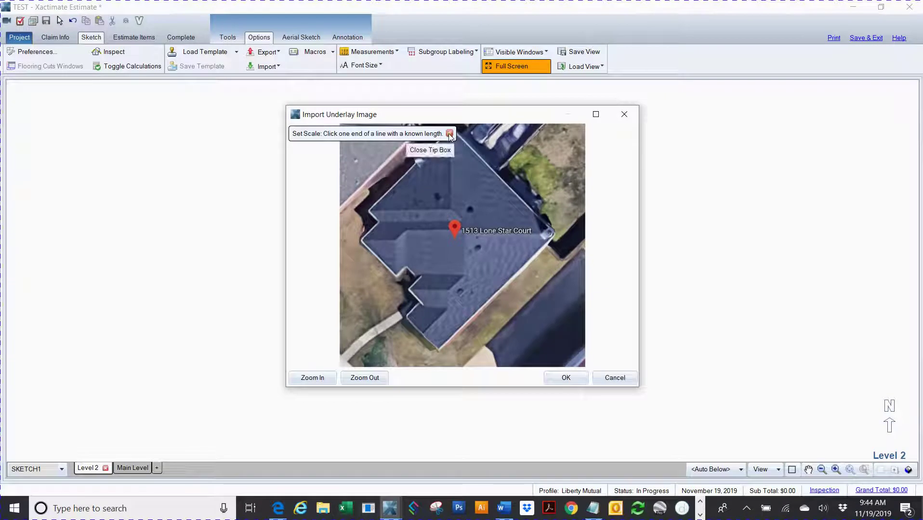
- Set the underlay scale with a 40.45 ft reference along the upper-left roof edge and place it
left_click(449, 133)
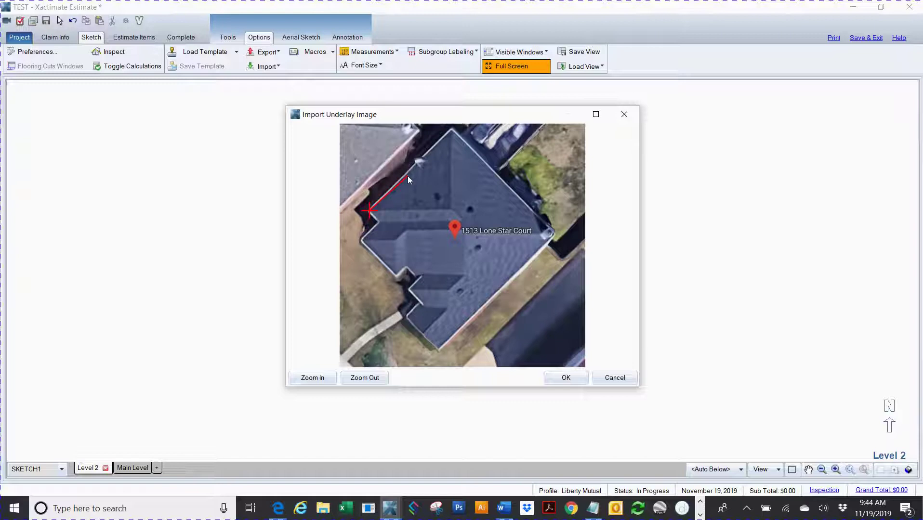
left_click(453, 129)
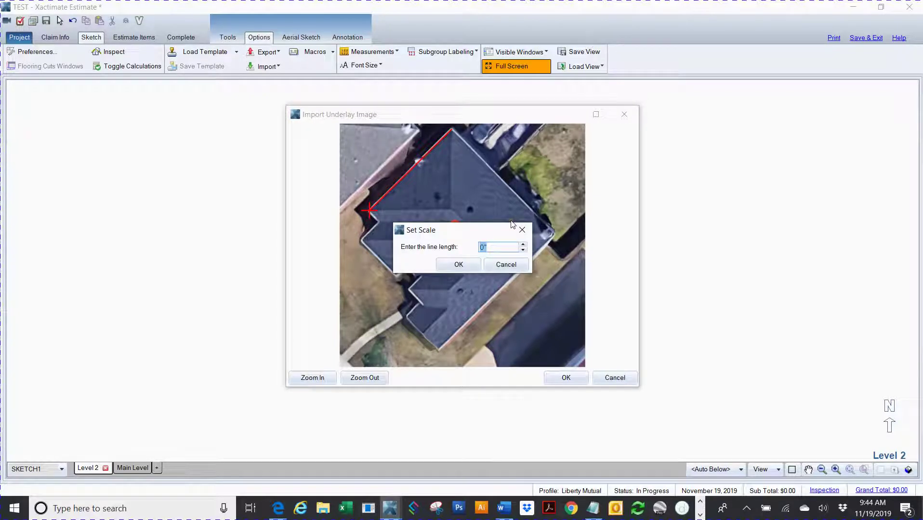
type("40.45")
left_click(458, 265)
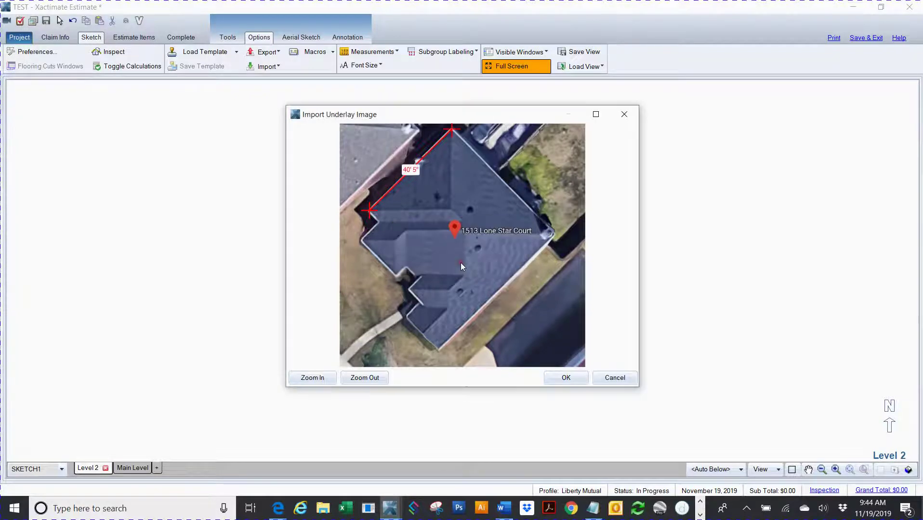
left_click(562, 380)
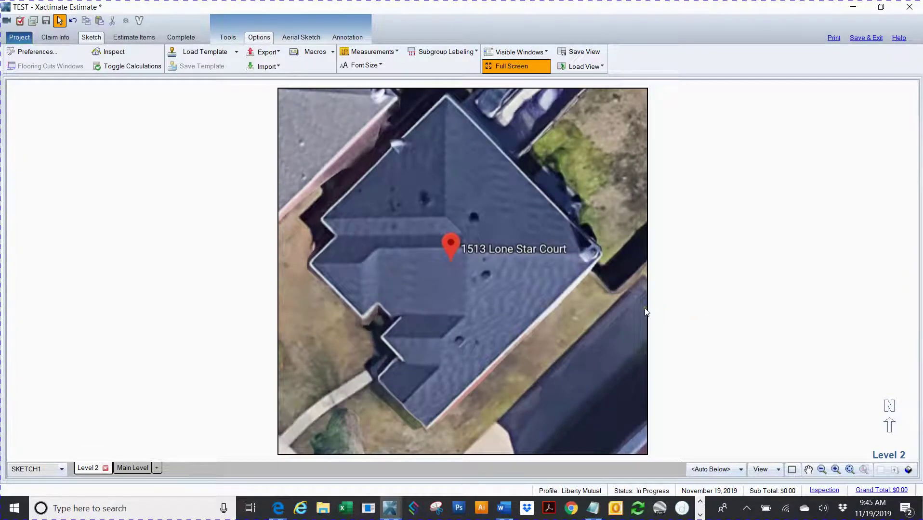
- Free-rotate the aerial underlay to 315° so the house sits square
scroll(646, 312, "down", 1)
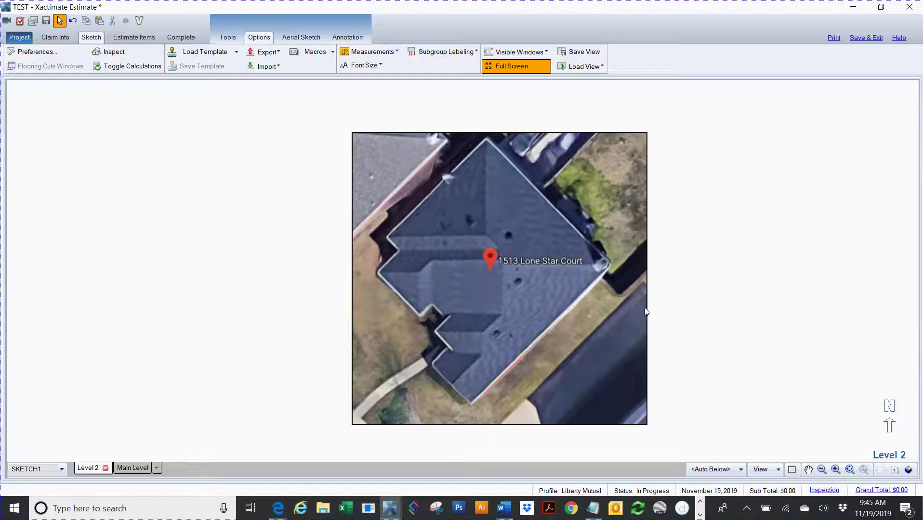
left_click(483, 305)
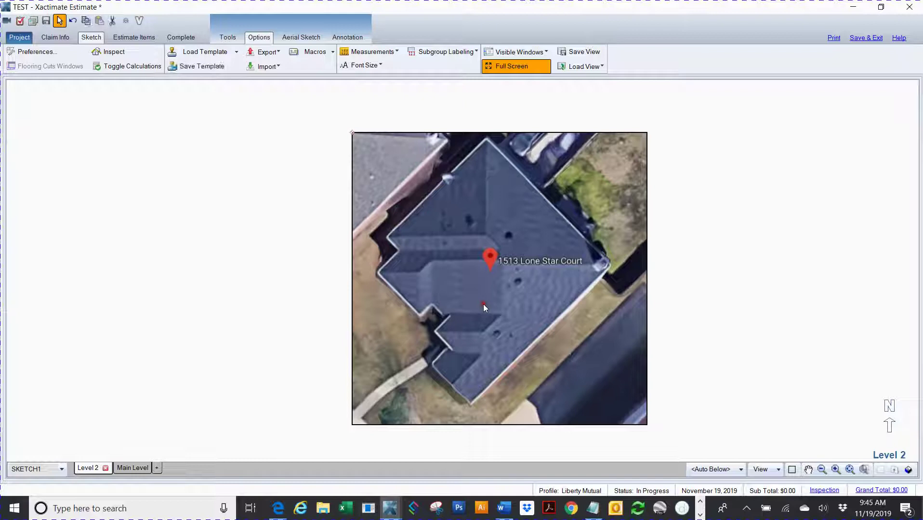
left_click(224, 38)
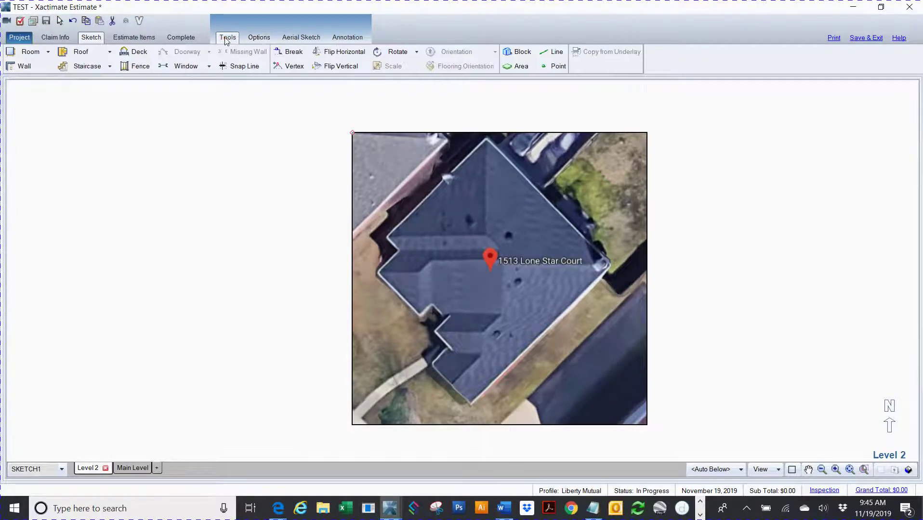
left_click(417, 53)
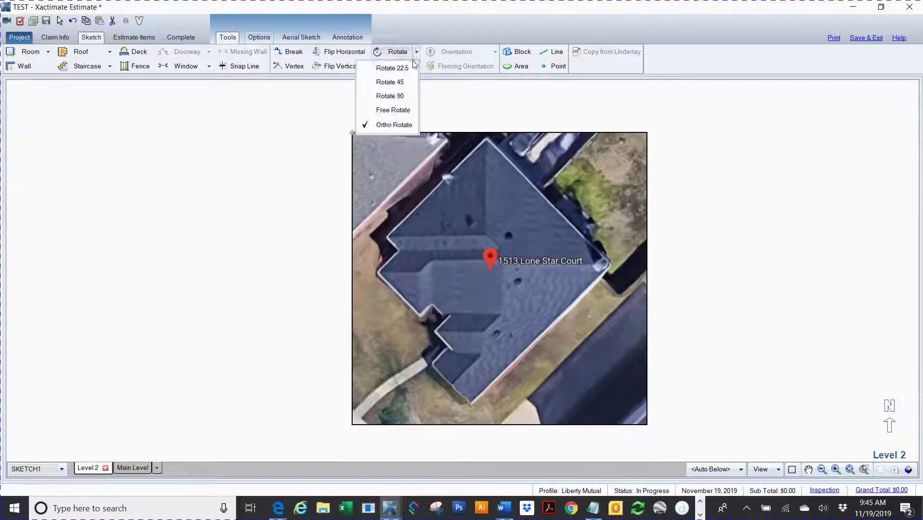
left_click(382, 110)
left_click(600, 369)
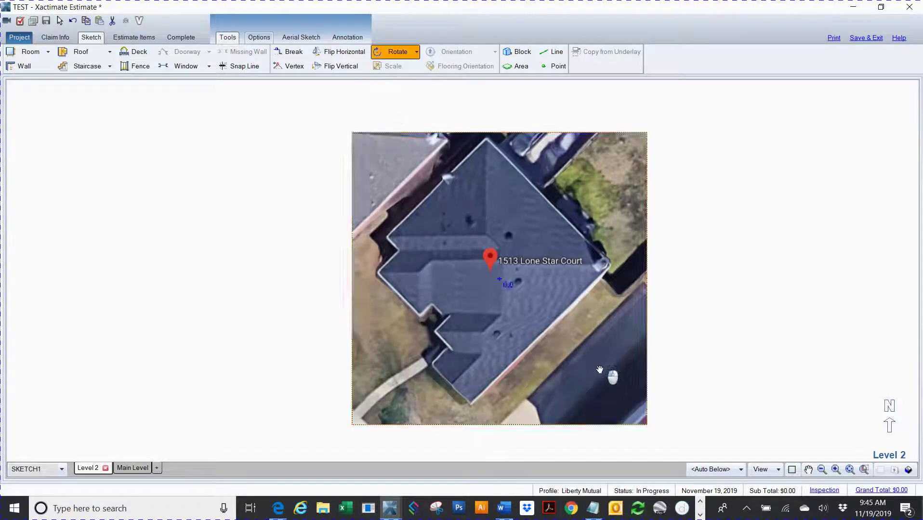
left_click_drag(600, 370, 574, 396)
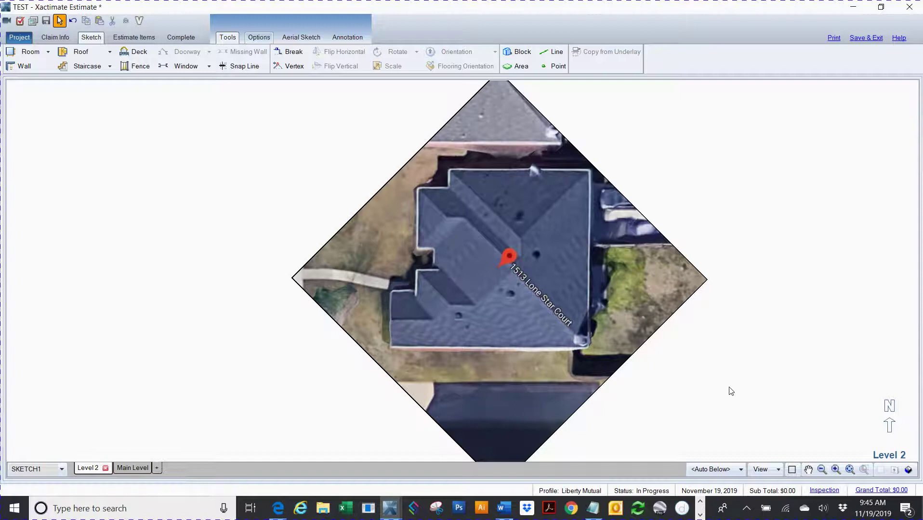
key("s")
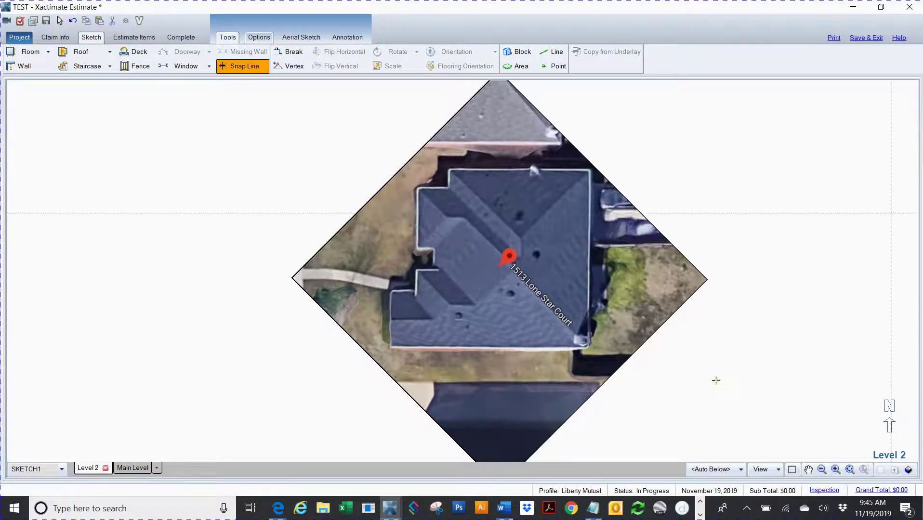
left_click(391, 346)
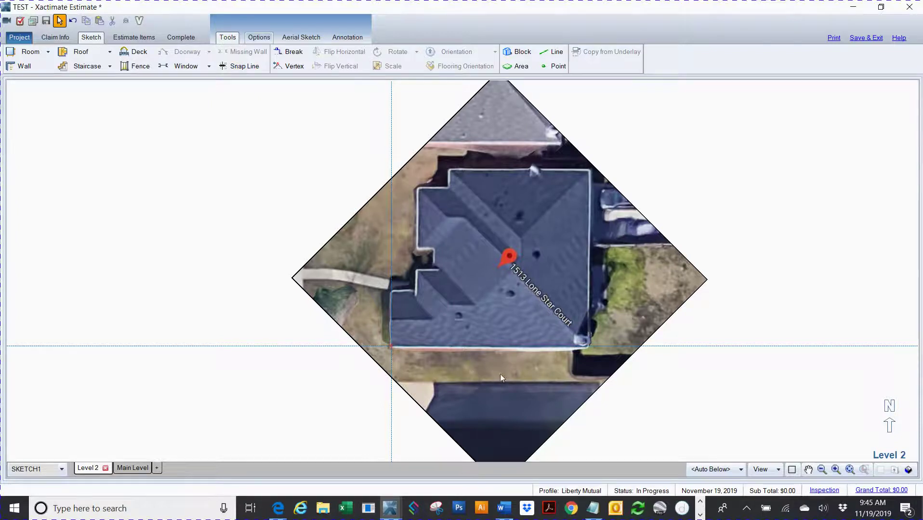
scroll(507, 373, "up", 2)
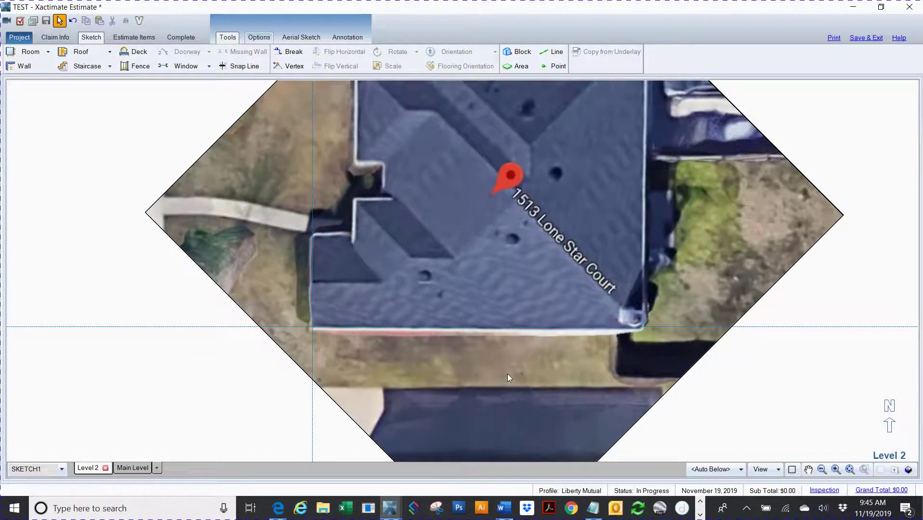
scroll(506, 374, "down", 3)
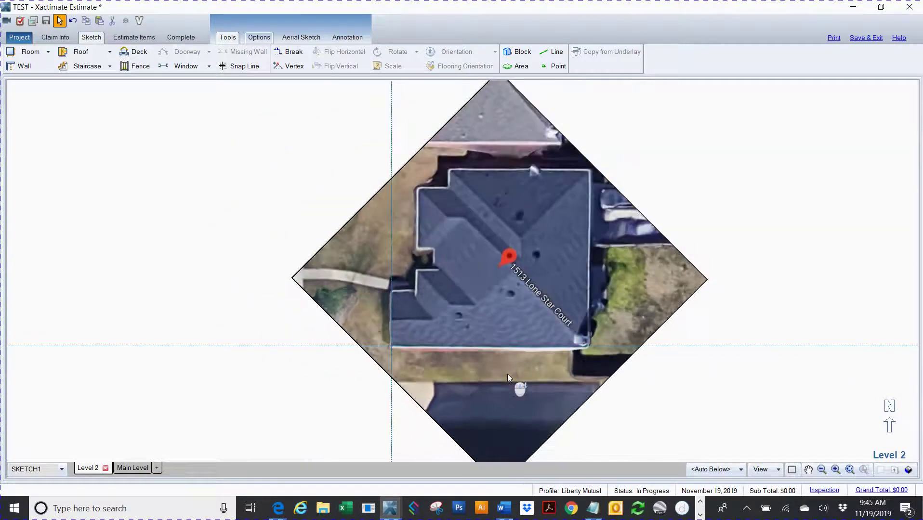
left_click_drag(207, 320, 278, 391)
key("Delete")
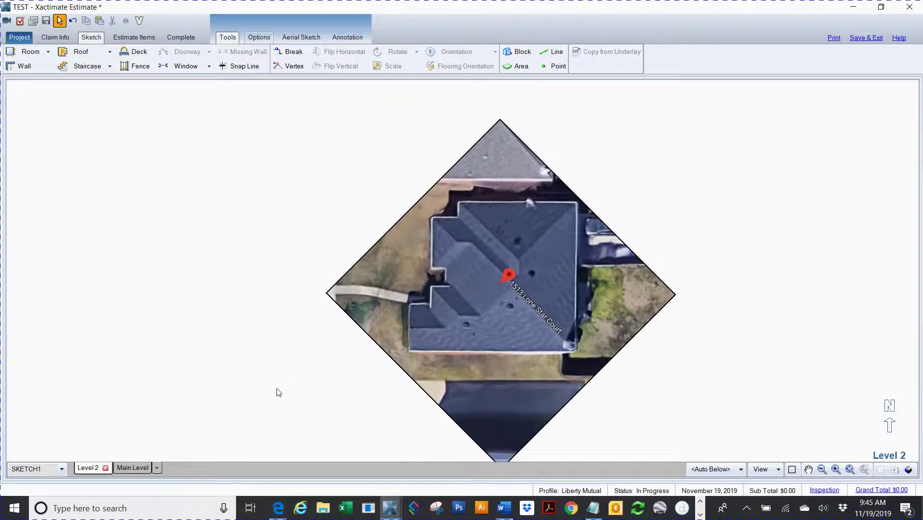
left_click(470, 334)
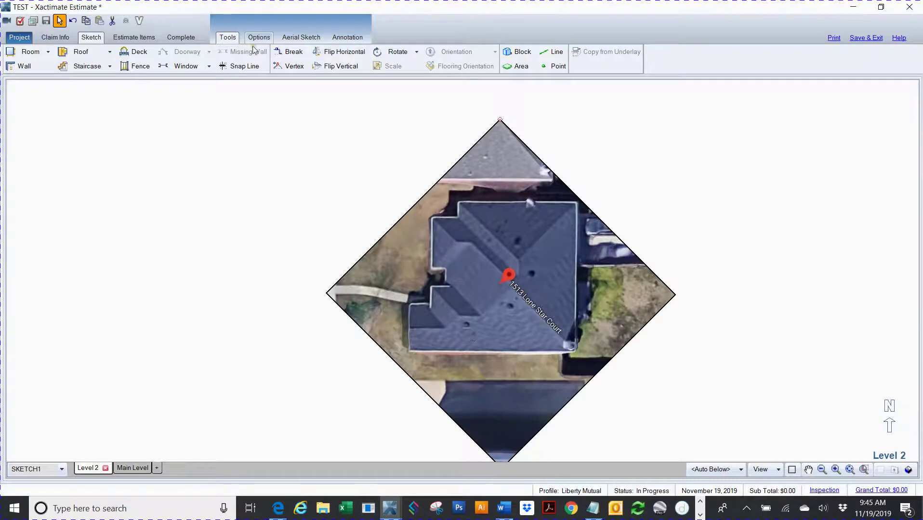
- Free-rotate the aerial underlay slightly by hand
left_click(228, 38)
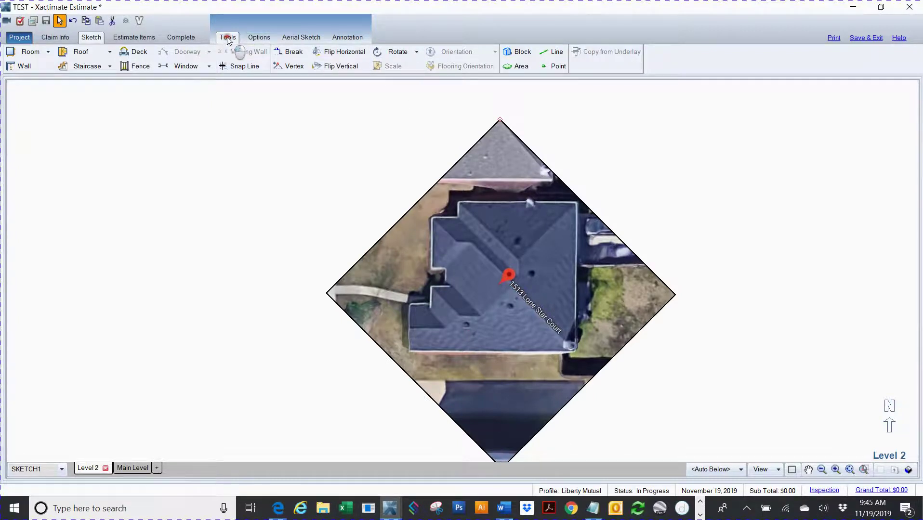
left_click(391, 56)
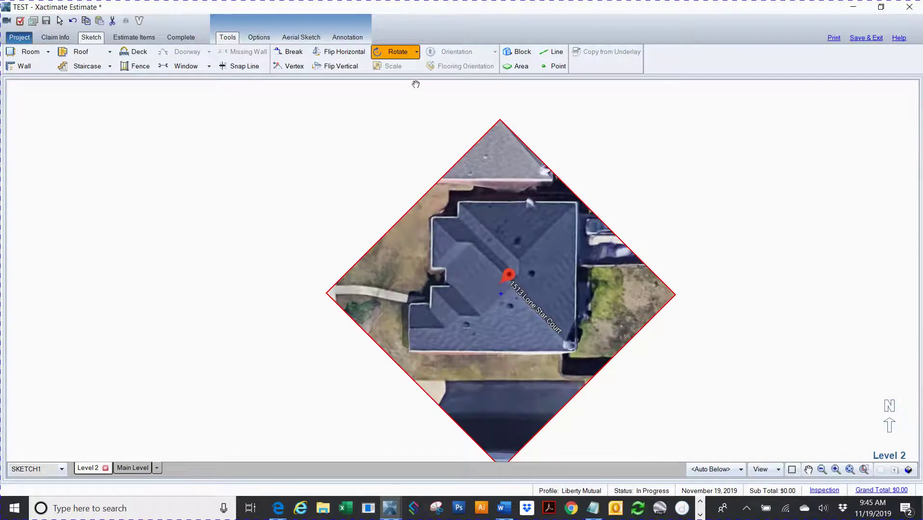
left_click(417, 53)
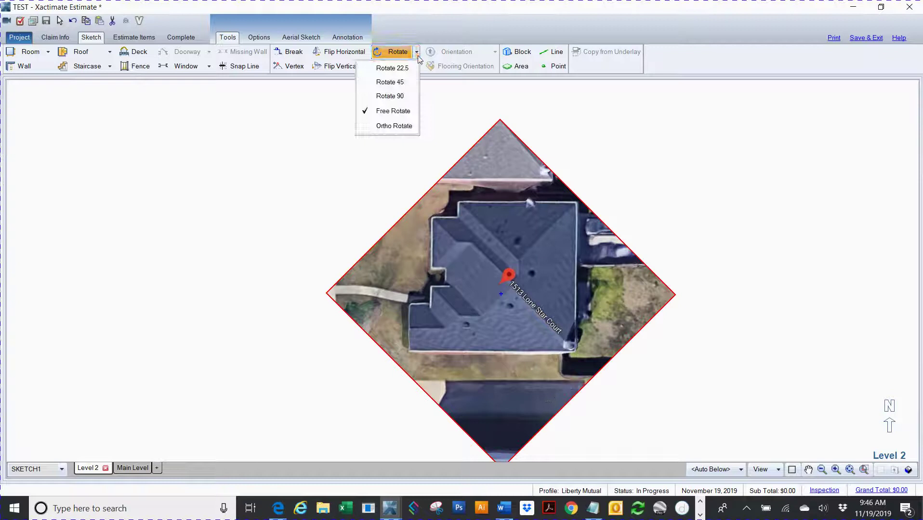
left_click(393, 111)
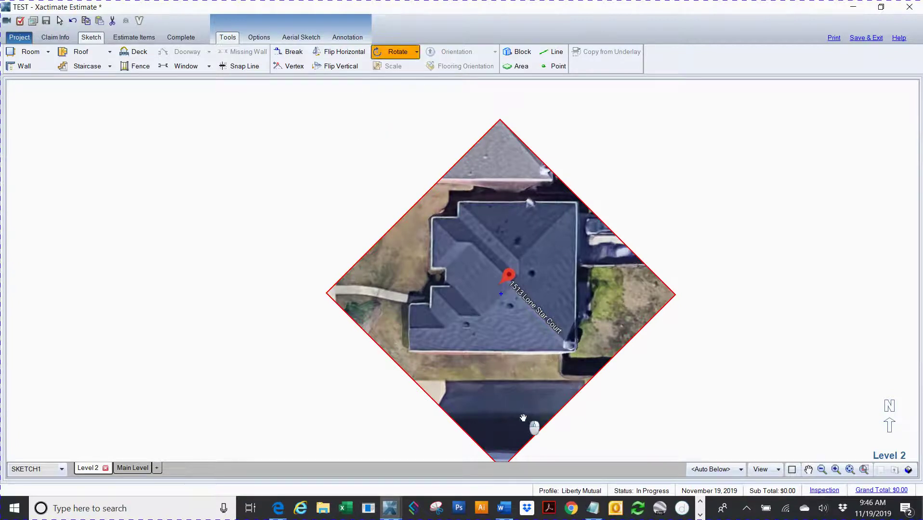
left_click_drag(530, 428, 477, 452)
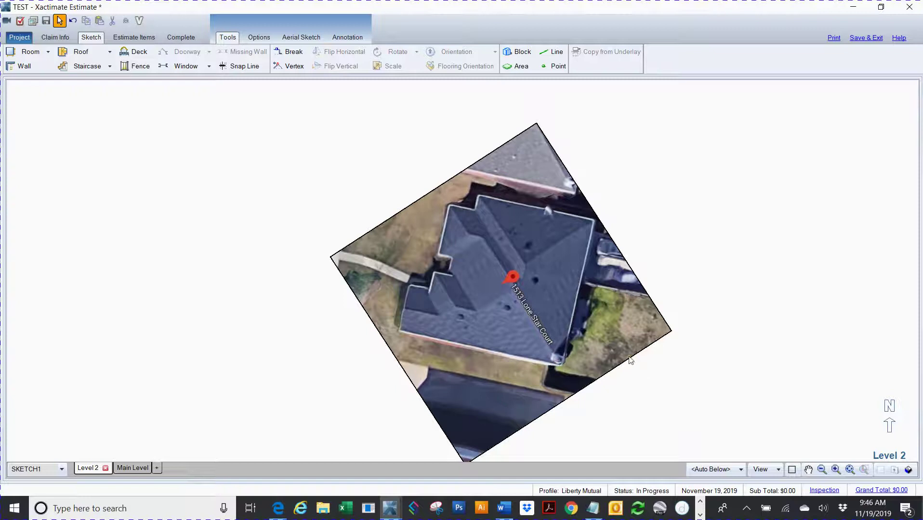
scroll(630, 360, "up", 2)
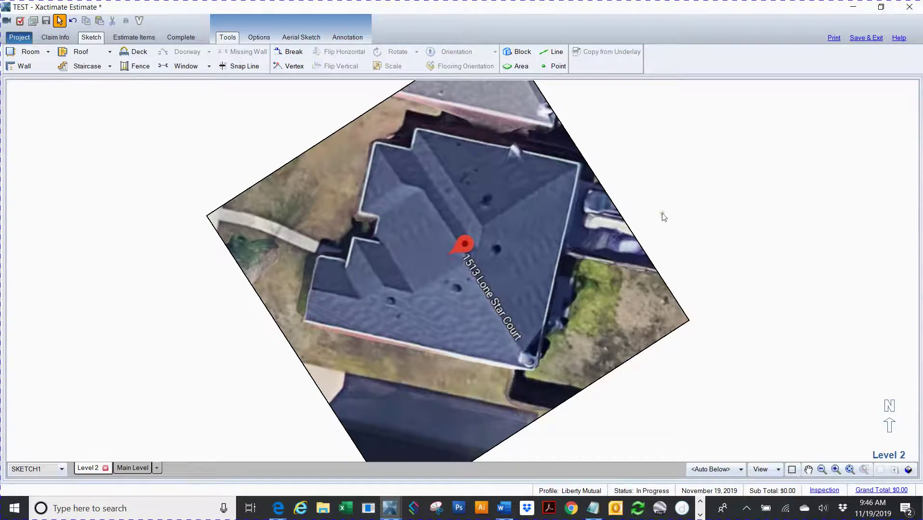
- Ortho-rotate the underlay along a traced house wall so walls run exactly horizontal and vertical
left_click(381, 258)
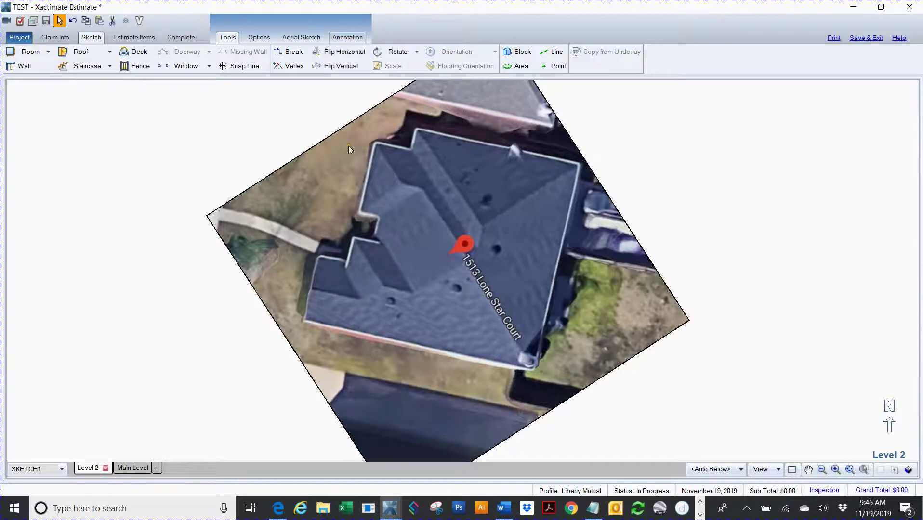
left_click(416, 52)
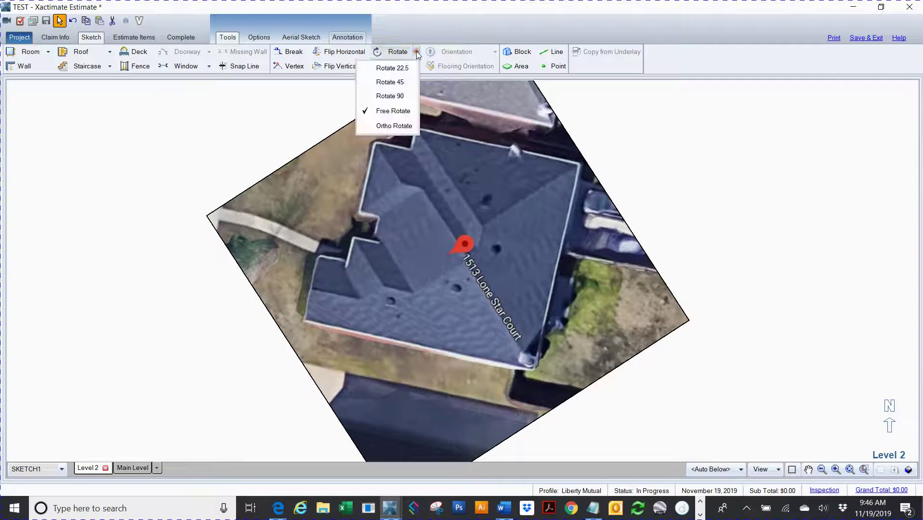
left_click(363, 128)
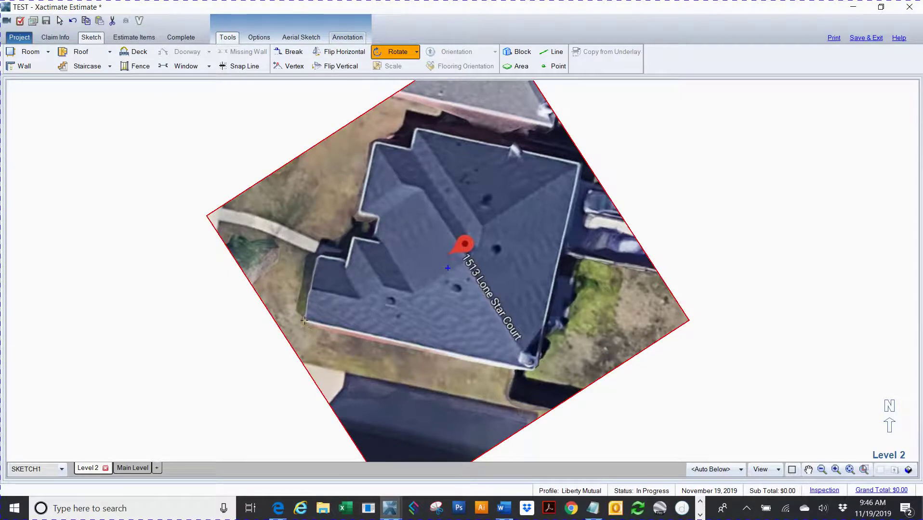
left_click_drag(304, 321, 563, 380)
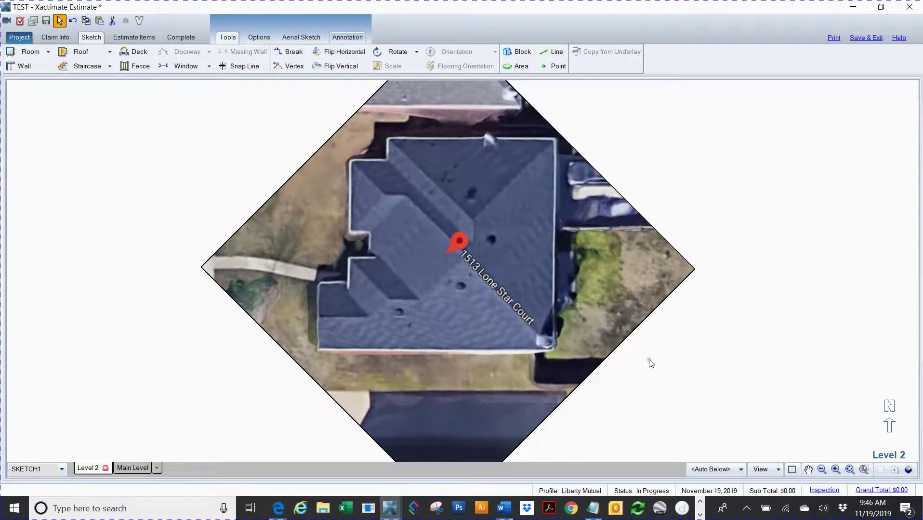
left_click(241, 66)
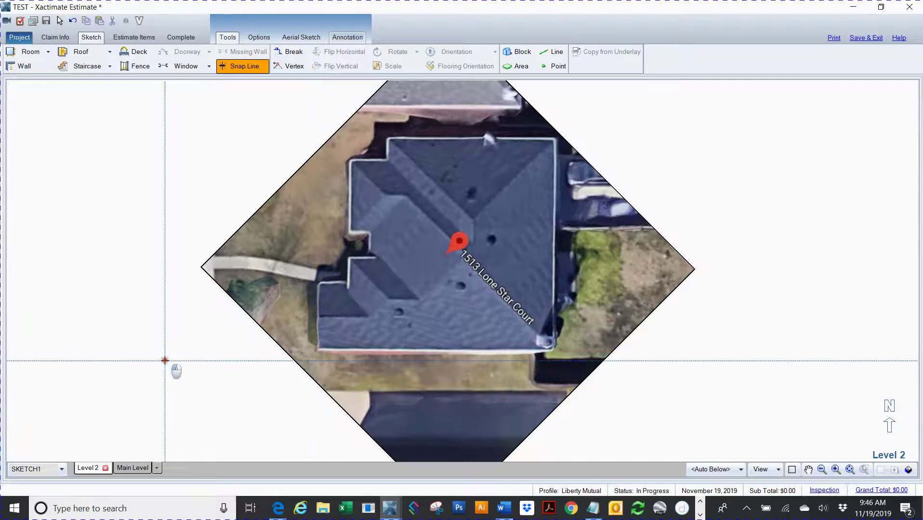
- Clear the snap guides and pan the aerial house to the left side of the canvas
left_click(165, 361)
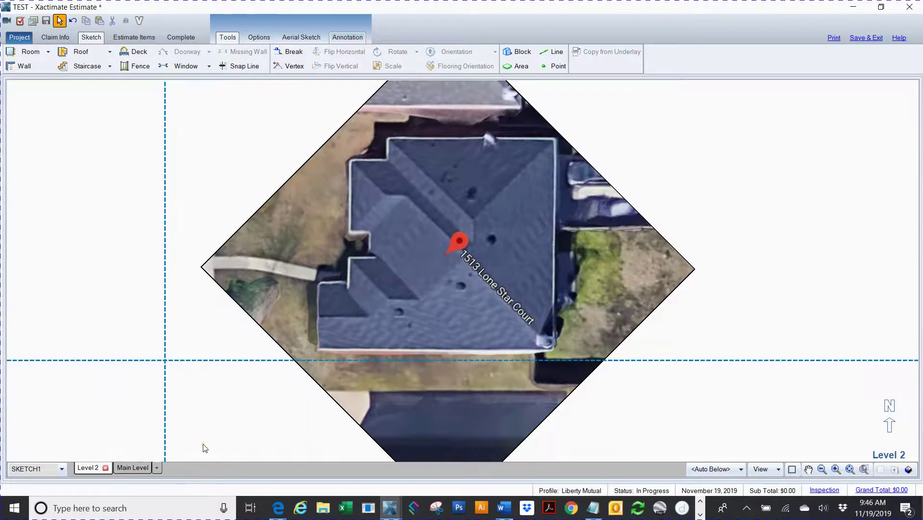
key("Escape")
key("space")
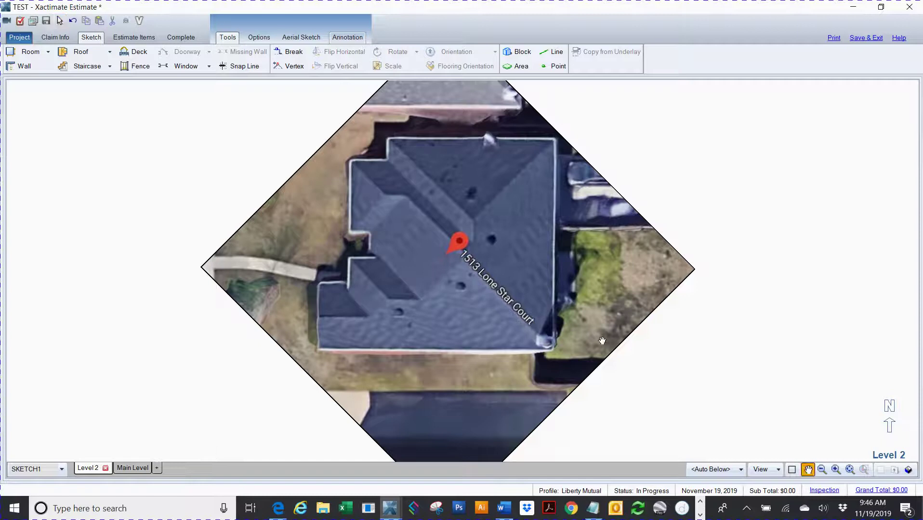
left_click_drag(689, 350, 542, 359)
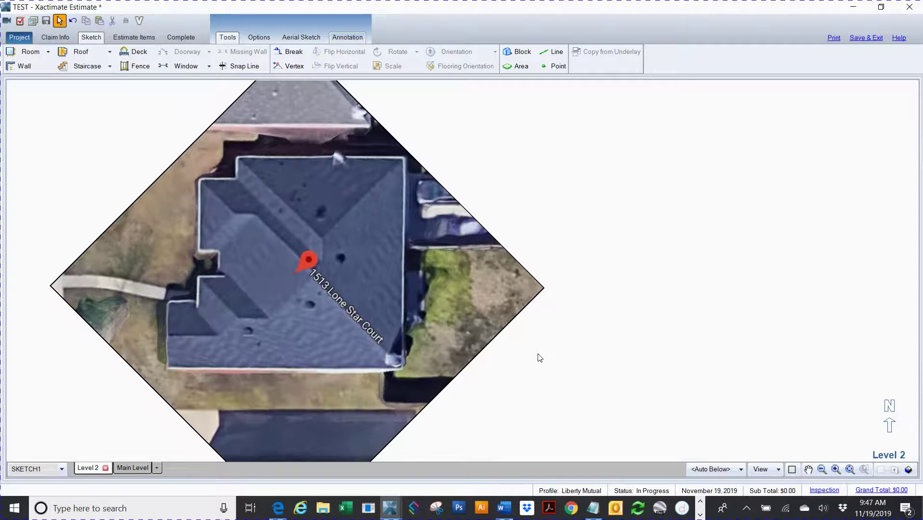
- Place a hip roof, Roof1, set its Slope All to 5/12, and drag it over the house's lower-right roof
left_click(110, 52)
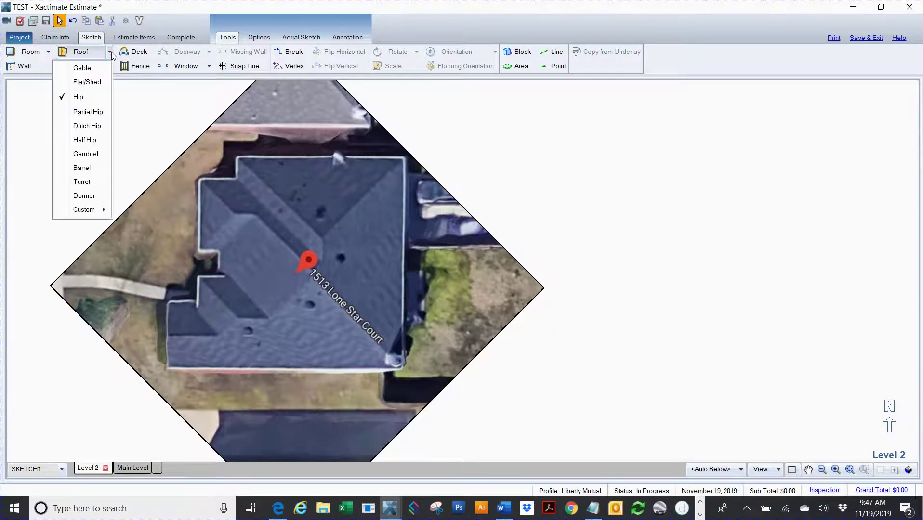
left_click(77, 97)
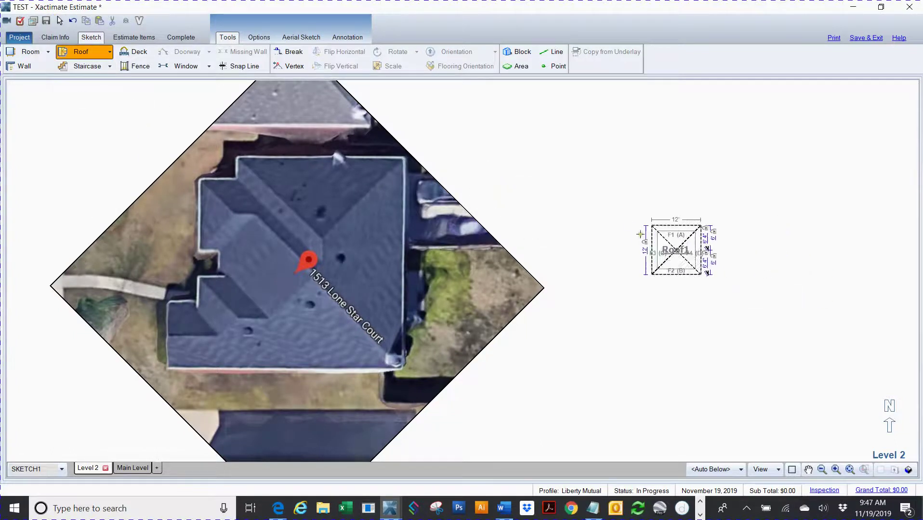
left_click(642, 235)
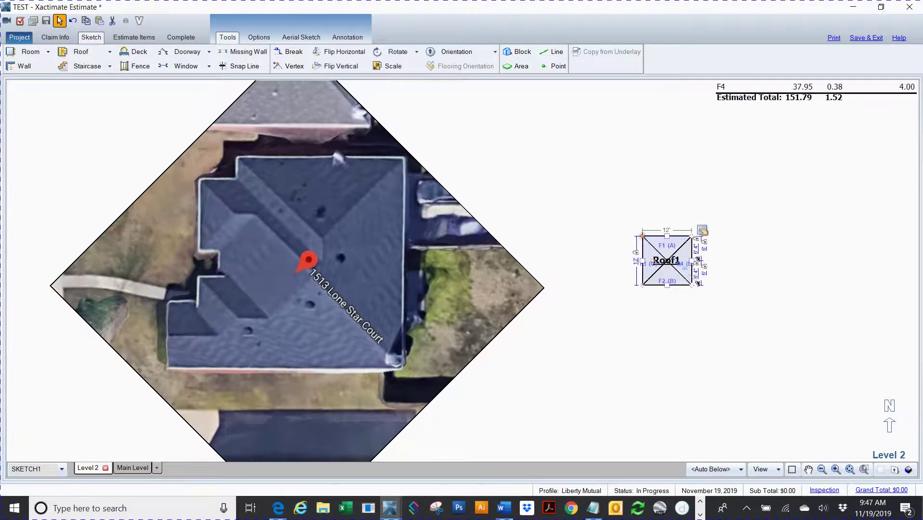
left_click(703, 231)
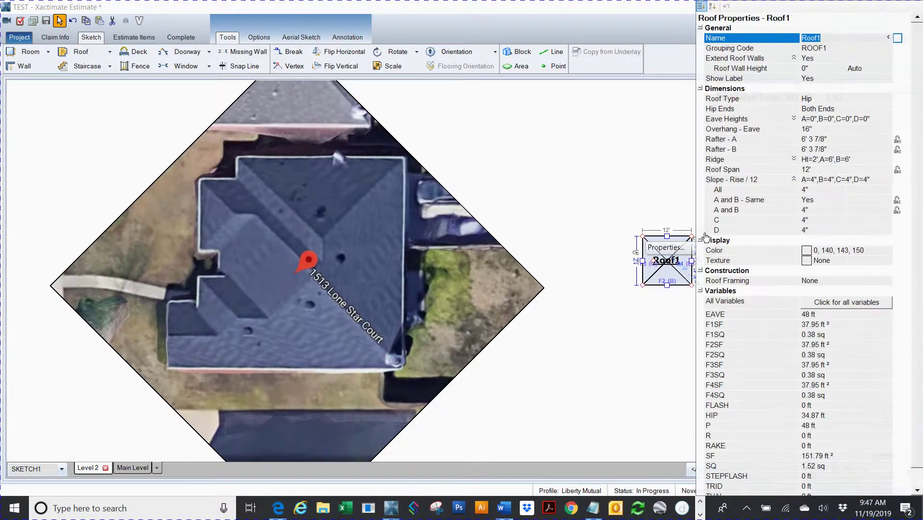
left_click(804, 190)
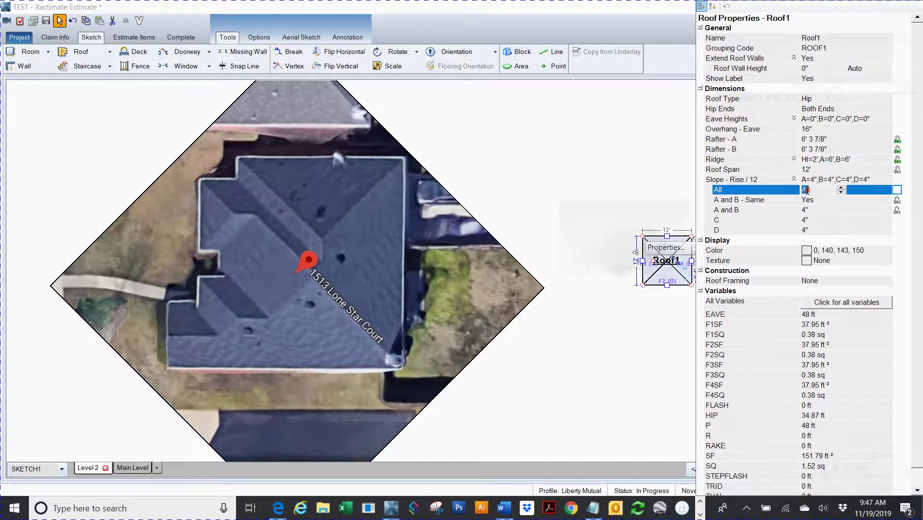
type("5")
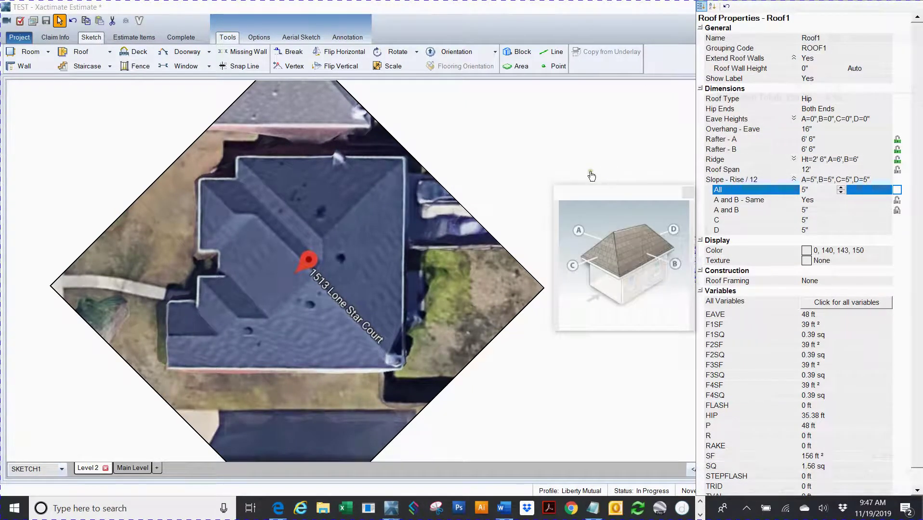
left_click(593, 175)
left_click(668, 262)
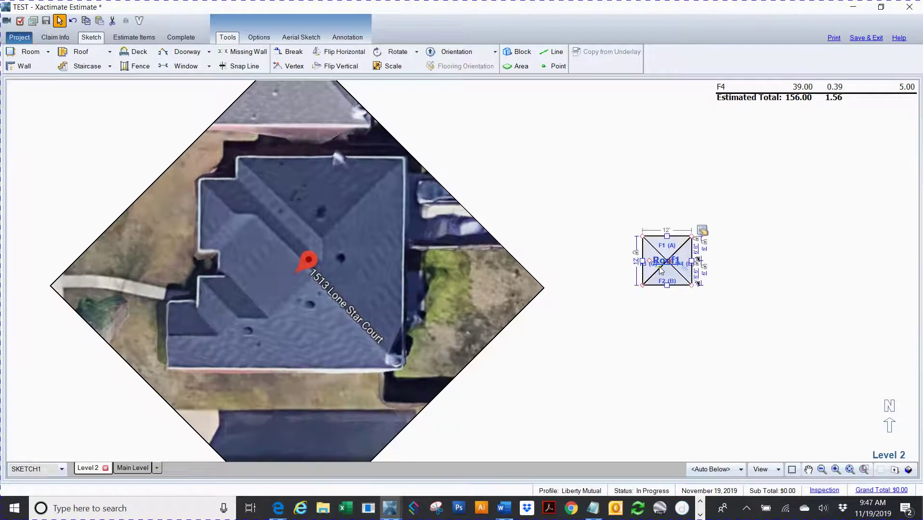
left_click_drag(650, 260, 364, 343)
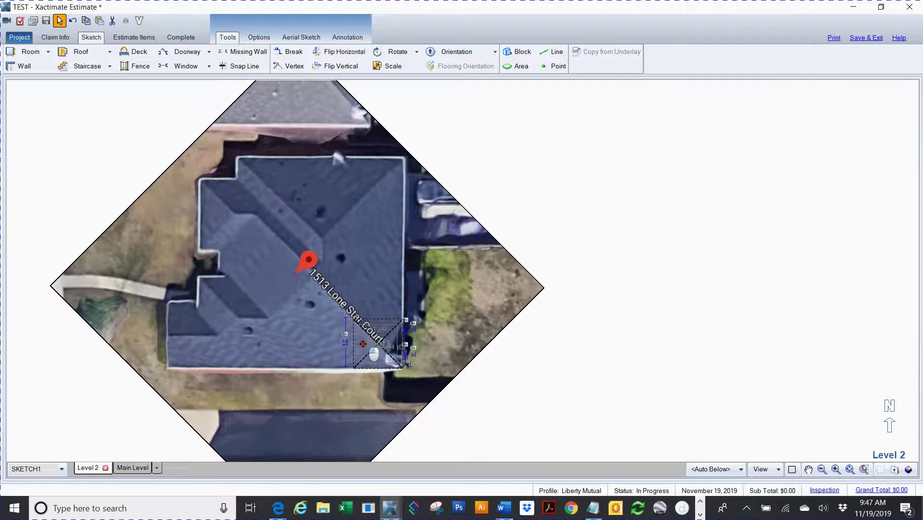
- Drop Roof1 at the house's lower-right corner and stretch it left to 43'2" wide
left_click(363, 344)
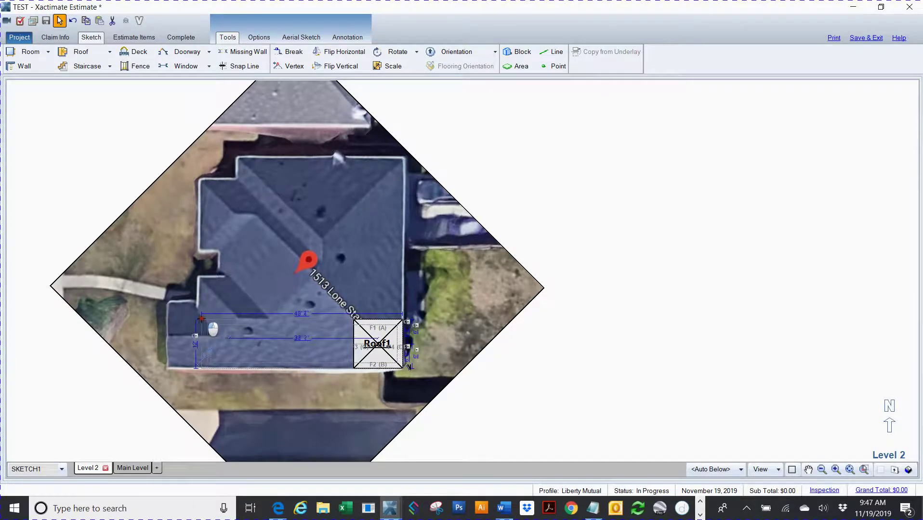
left_click_drag(241, 322, 227, 329)
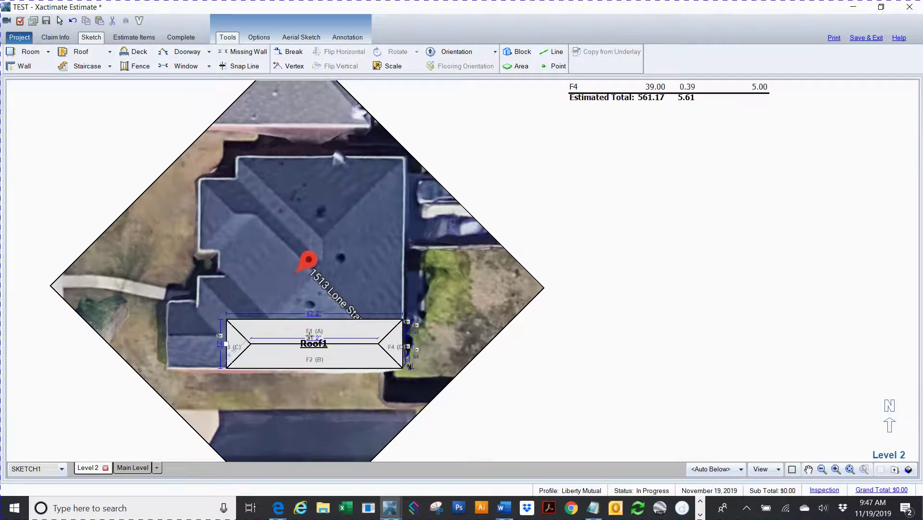
key("Escape")
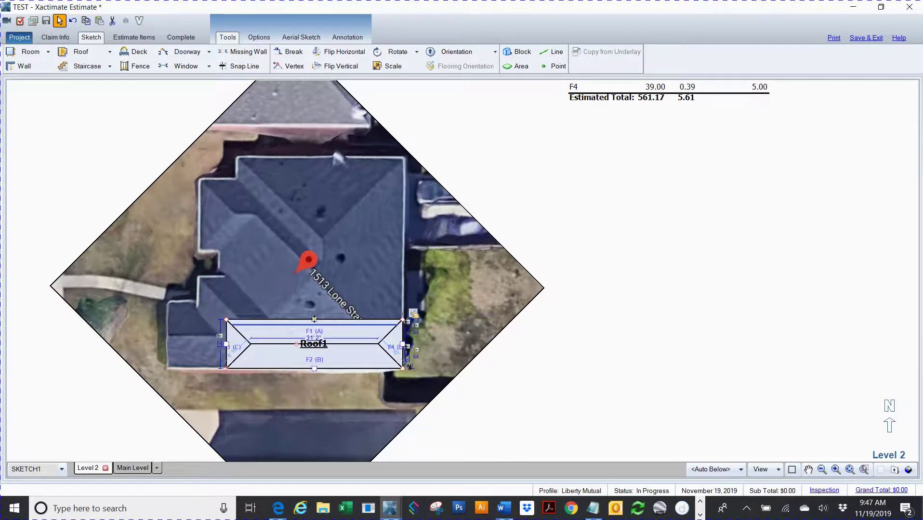
- Pull Roof1's top edge up to the house's top and its left wall out to the house's edge
left_click(327, 321)
left_click_drag(327, 322, 340, 180)
key("Escape")
left_click(226, 273)
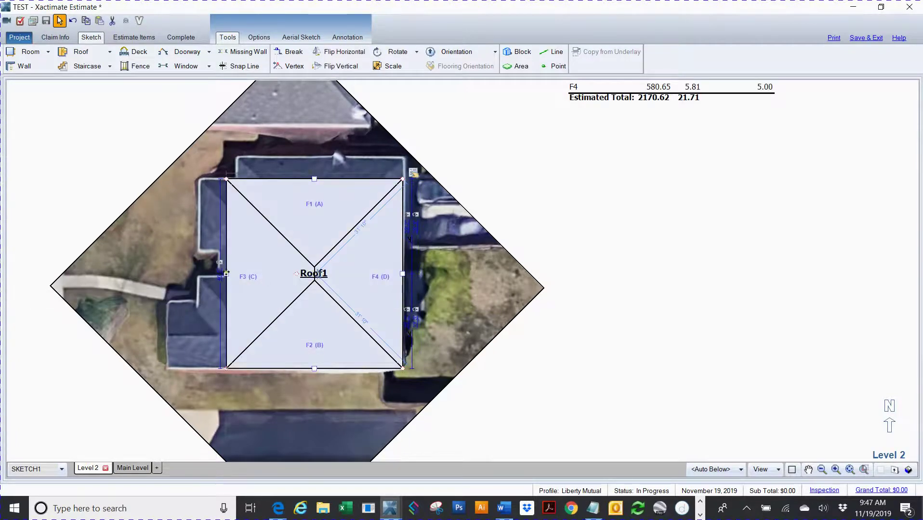
left_click_drag(226, 273, 219, 278)
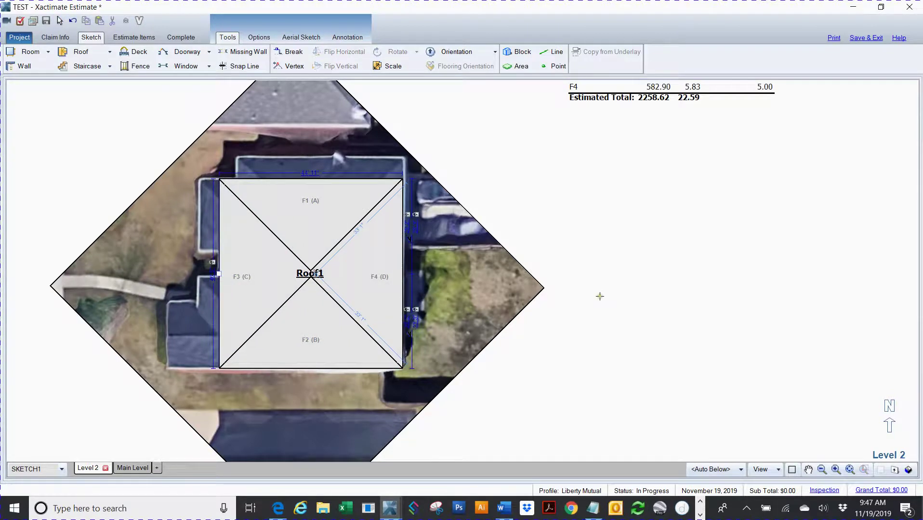
key("Escape")
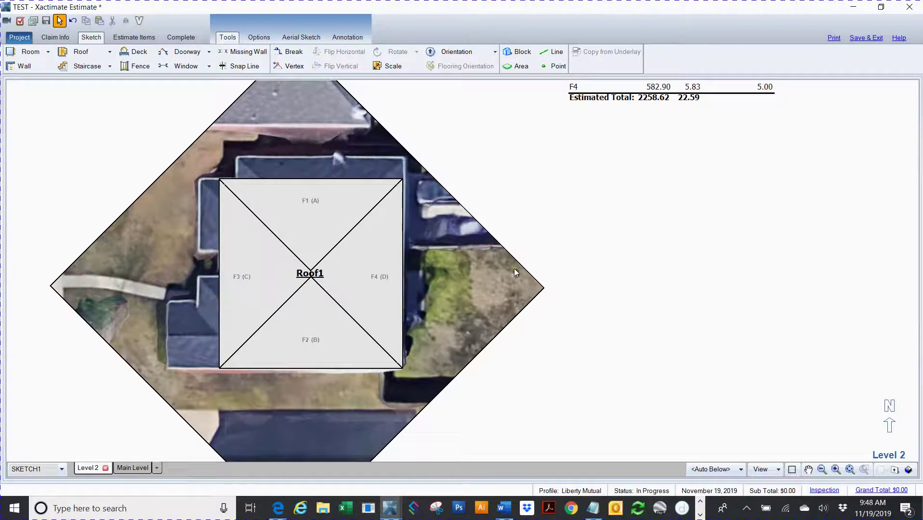
key("b")
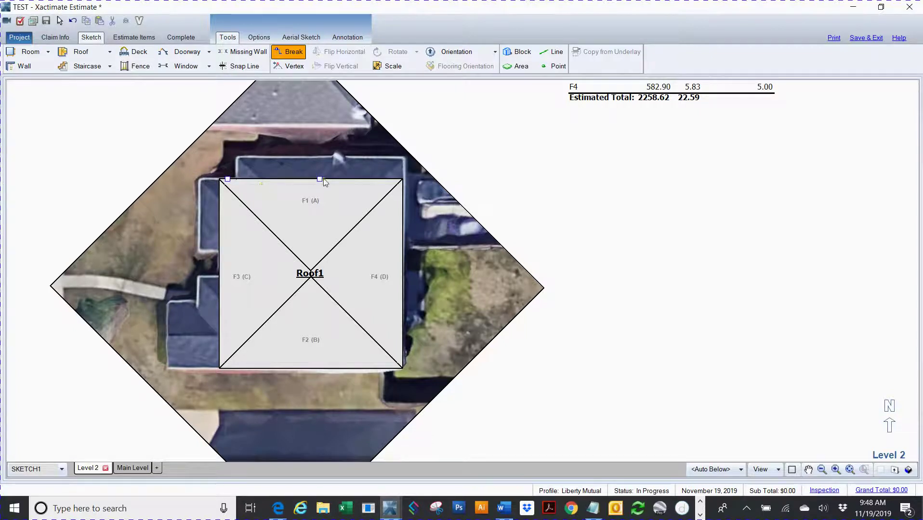
- Break Roof1's top edge upward into Roof2 and its upper-left wall outward into Roof3
left_click(323, 173)
left_click_drag(323, 174, 333, 157)
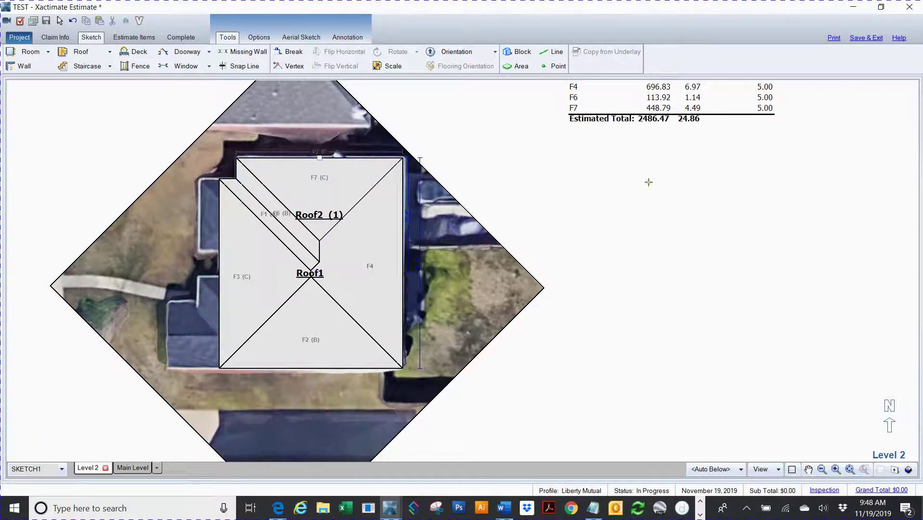
key("b")
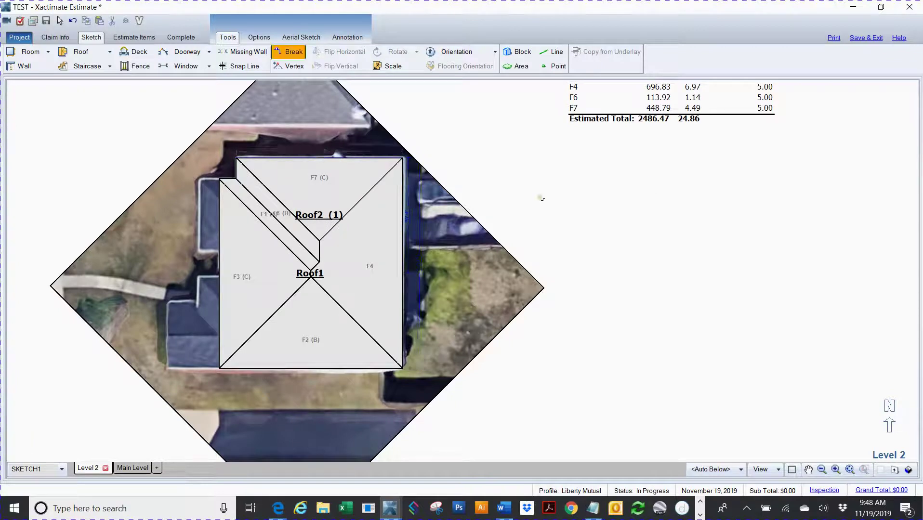
left_click(218, 251)
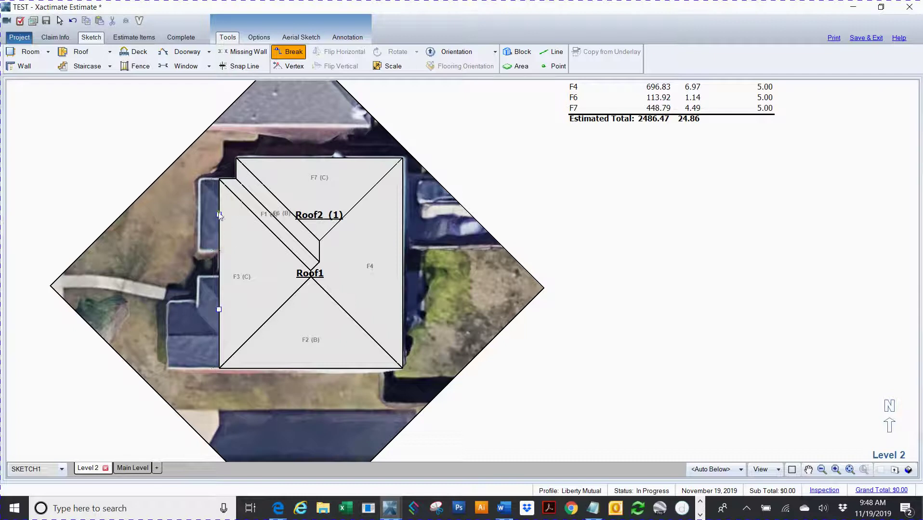
left_click_drag(218, 214, 202, 216)
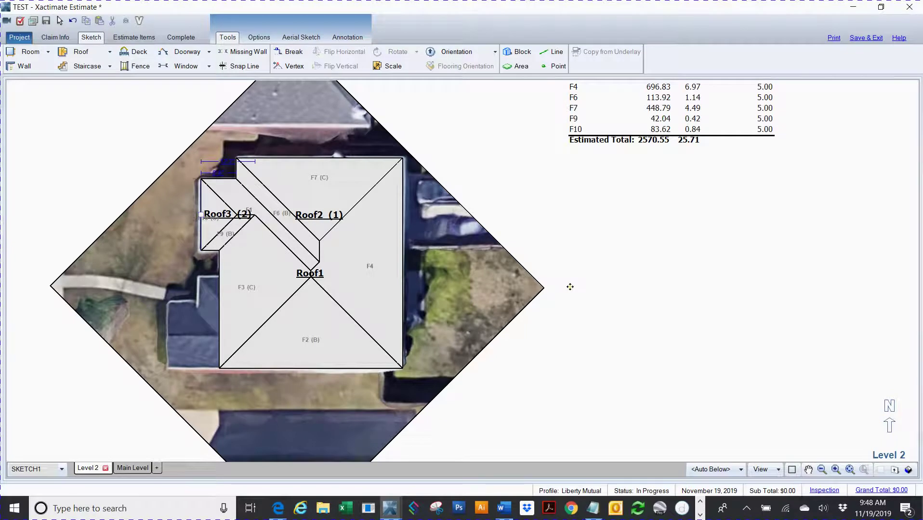
key("b")
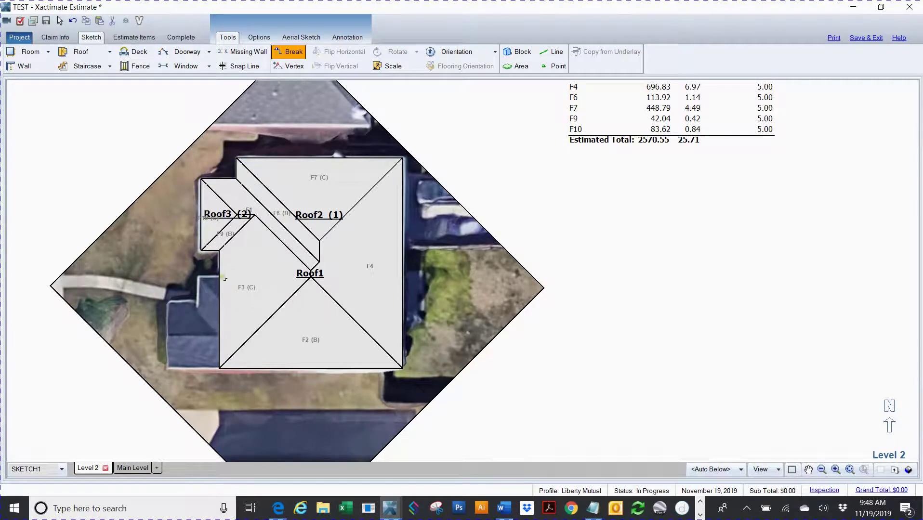
left_click(225, 279)
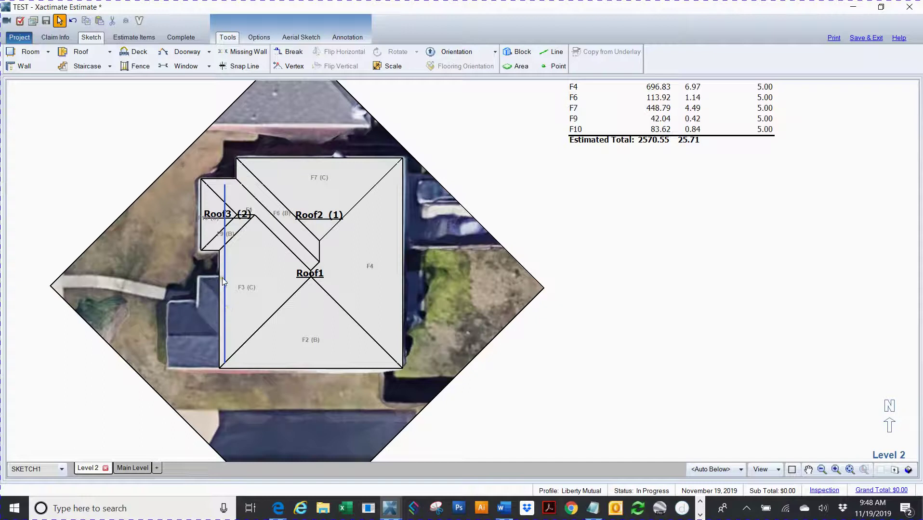
- Break Roof1's lower-left wall and drag it left to form Roof4, widening it slightly to fit
key("b")
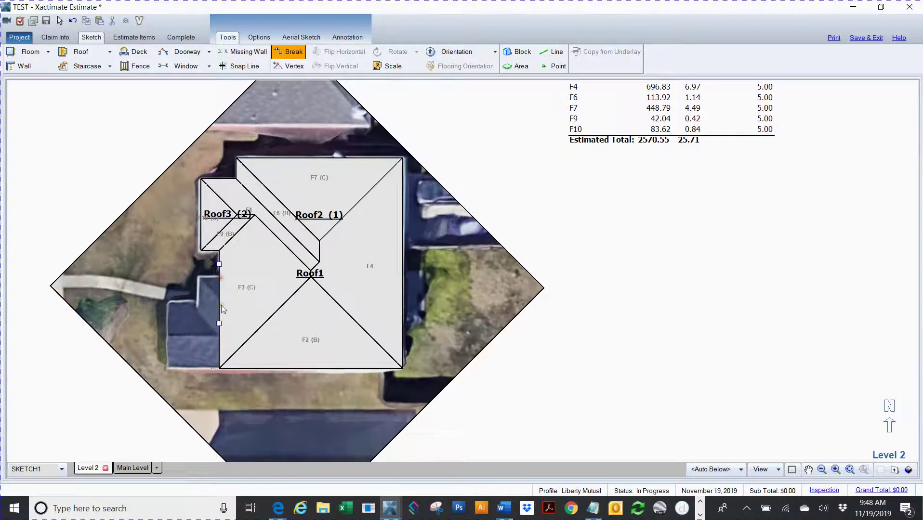
left_click(219, 324)
left_click_drag(220, 323, 201, 323)
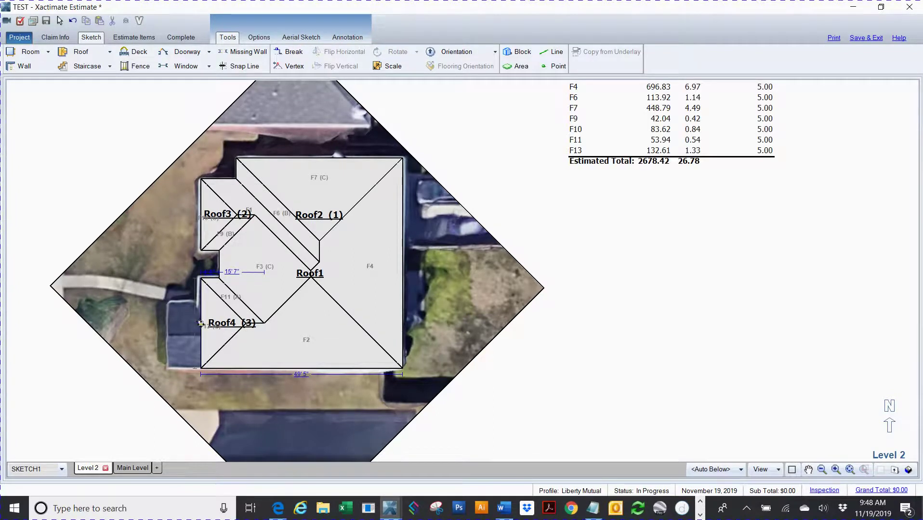
left_click_drag(200, 323, 199, 323)
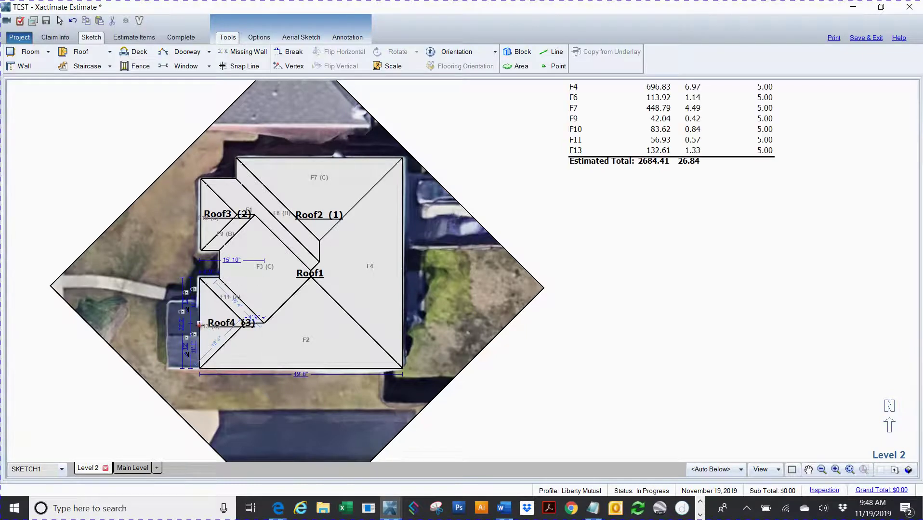
- Break Roof4's left wall and drag it further left to form Roof5
key("b")
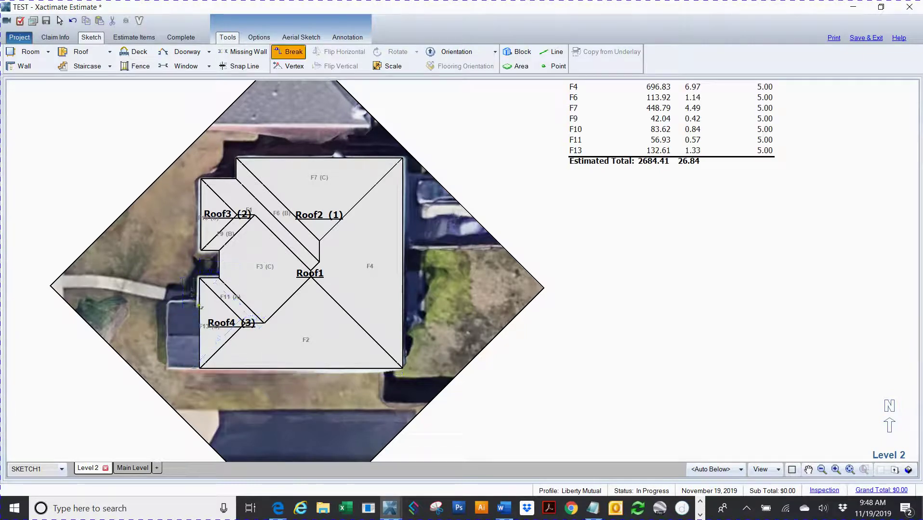
left_click(200, 305)
left_click_drag(199, 345, 168, 345)
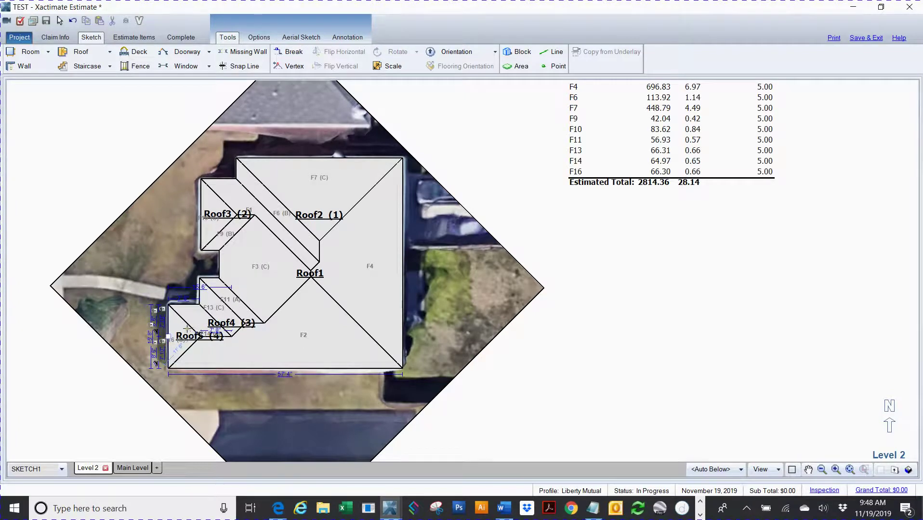
key("Escape")
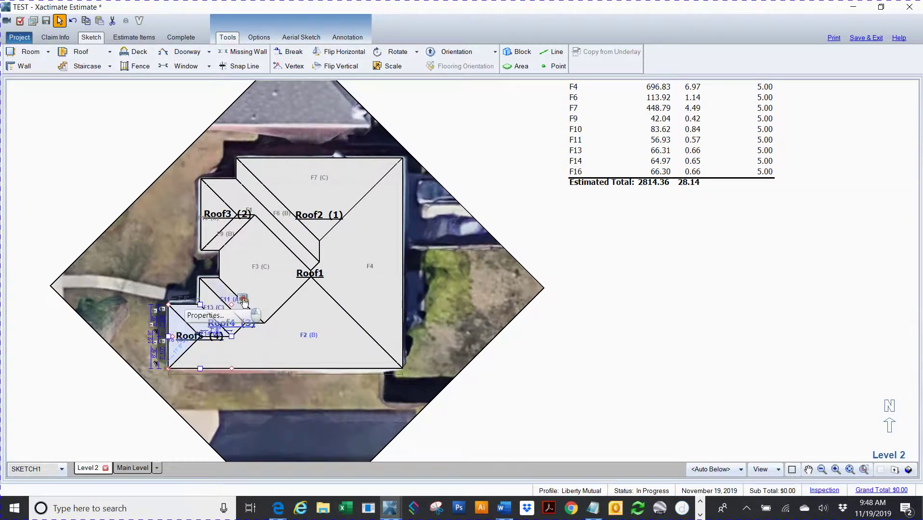
- Change Roof5's Roof Type from Hip to Gable in its Properties, leaving the single face F14
left_click(244, 302)
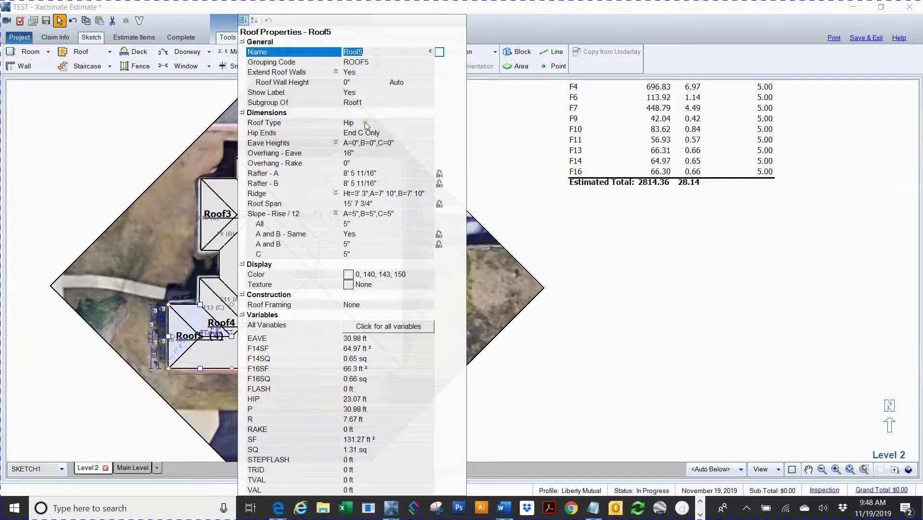
left_click(366, 125)
left_click(430, 122)
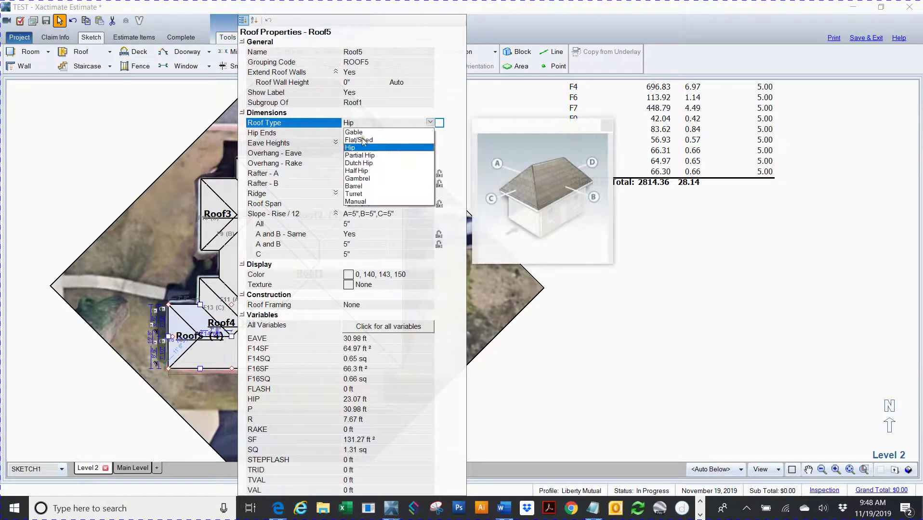
left_click(369, 133)
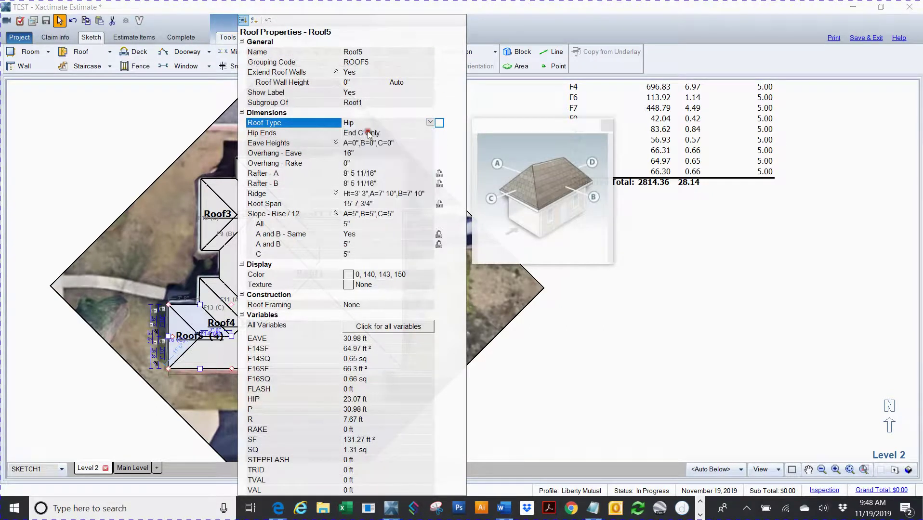
left_click(94, 142)
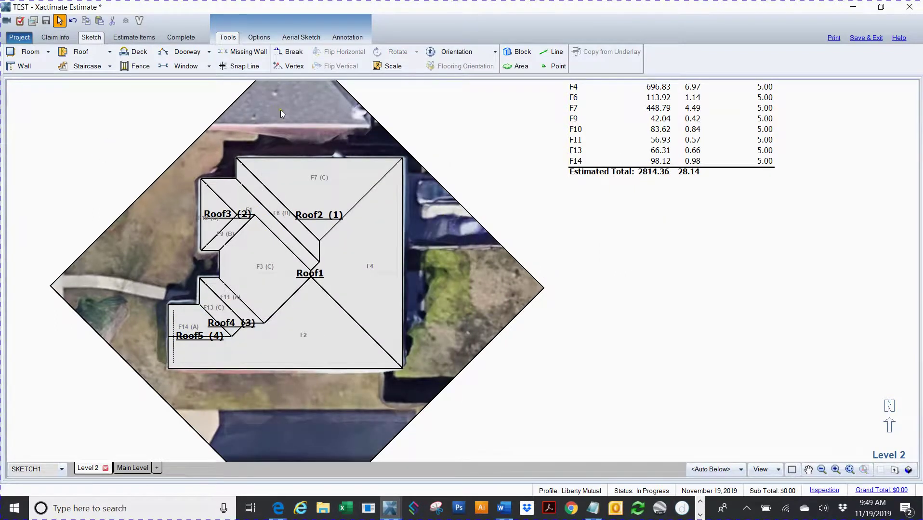
scroll(281, 113, "down", 2)
- Drag the 1513 Lone Star Court aerial underlay to the right side of the roof sketch
scroll(429, 208, "up", 3)
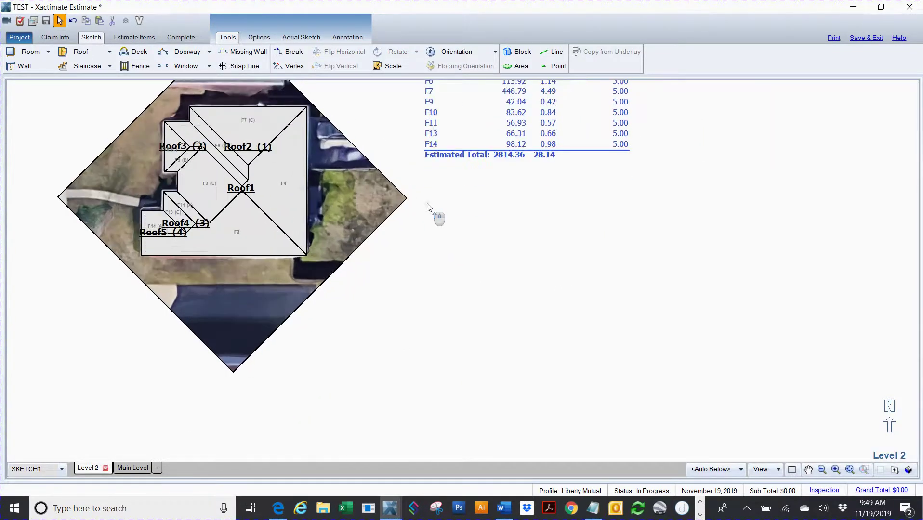
left_click_drag(198, 350, 308, 417)
scroll(224, 122, "down", 2)
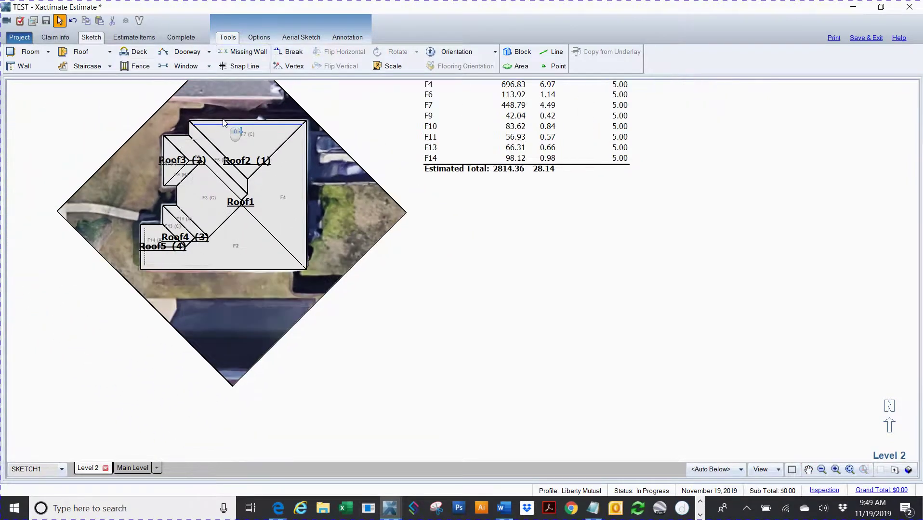
left_click(250, 362)
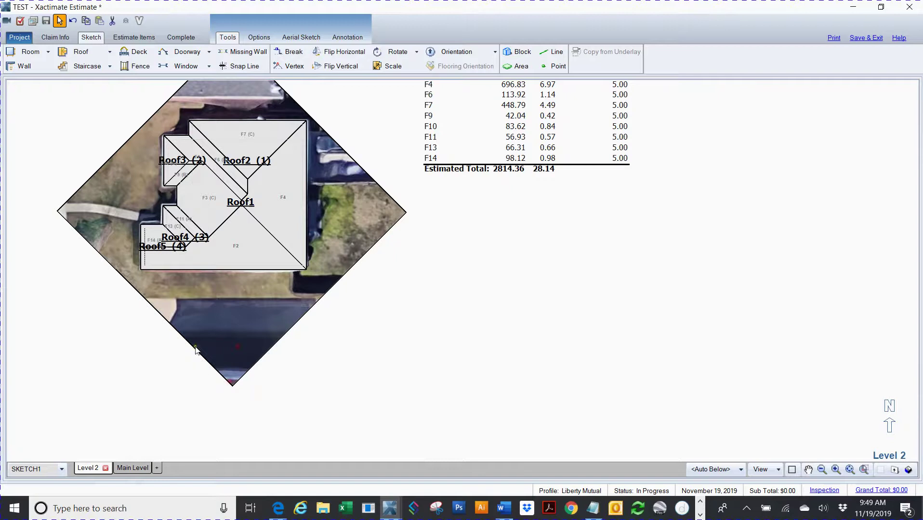
middle_click(394, 277)
left_click_drag(394, 277, 398, 336)
mouse_move(236, 96)
left_mouse_down()
mouse_move(299, 105)
mouse_move(504, 77)
mouse_move(487, 131)
left_mouse_up()
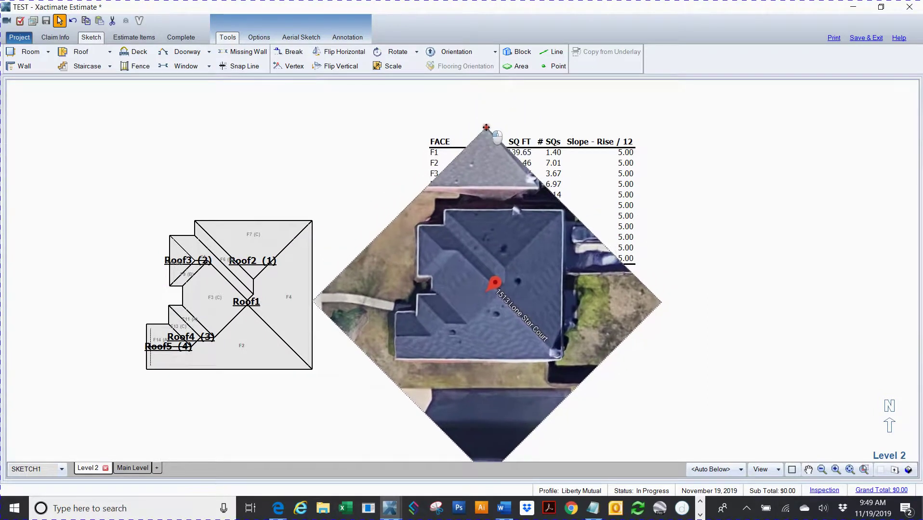
left_click(263, 126)
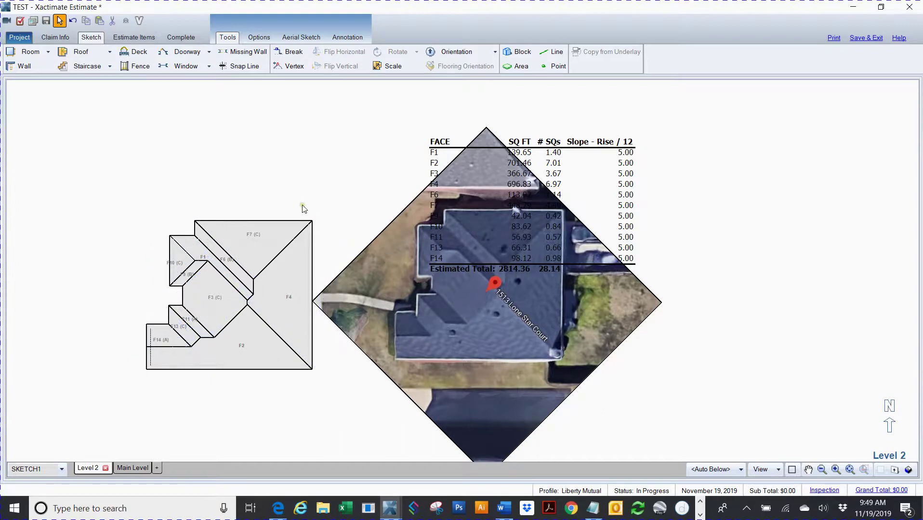
scroll(304, 211, "up", 2)
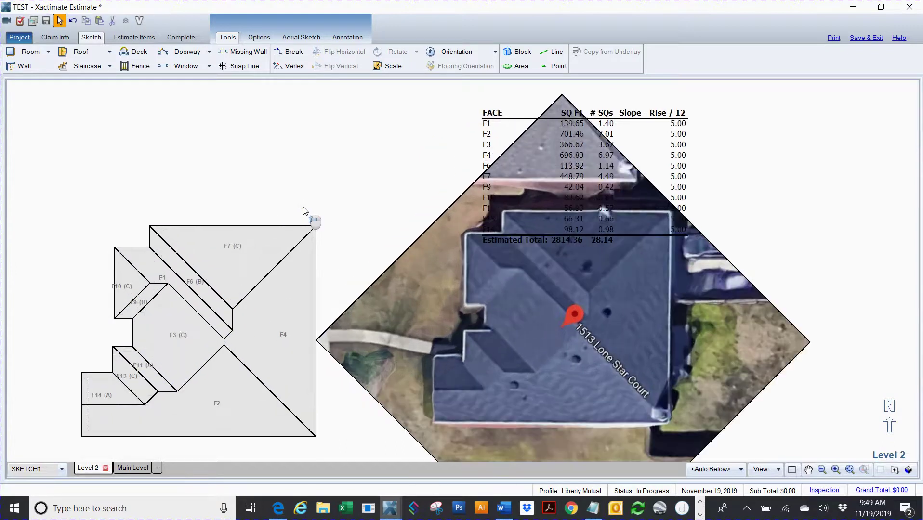
mouse_move(338, 163)
left_mouse_down()
mouse_move(356, 127)
mouse_move(326, 186)
left_mouse_up()
- Uncheck Roof Annotations to hide the face area table, then bring the Notepad note forward and lower it
right_click(325, 176)
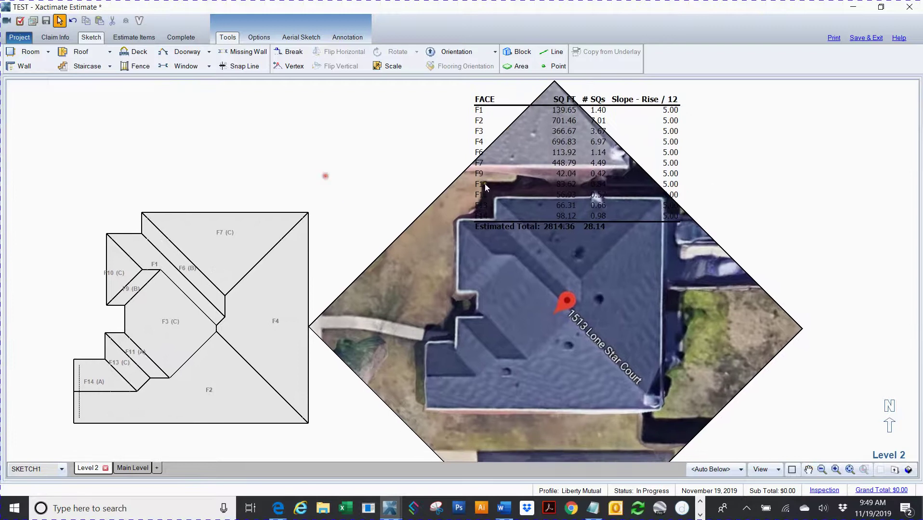
left_click(778, 470)
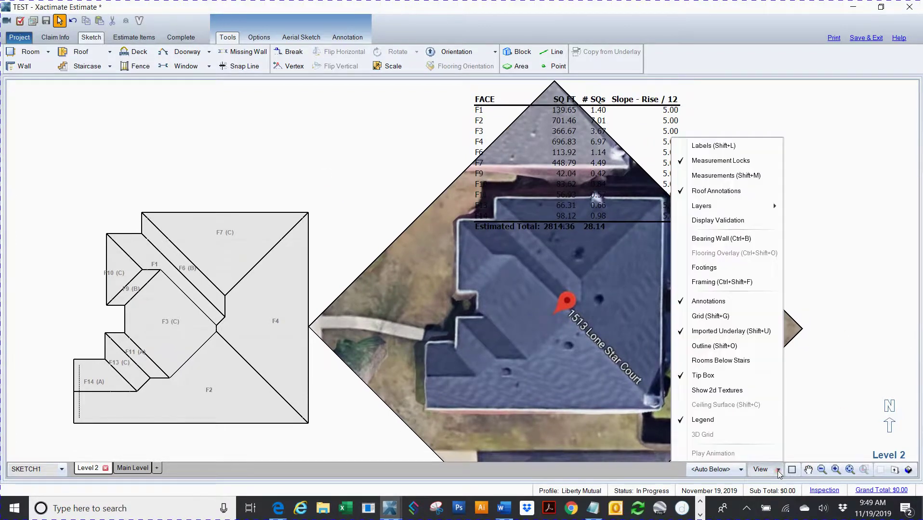
left_click(688, 191)
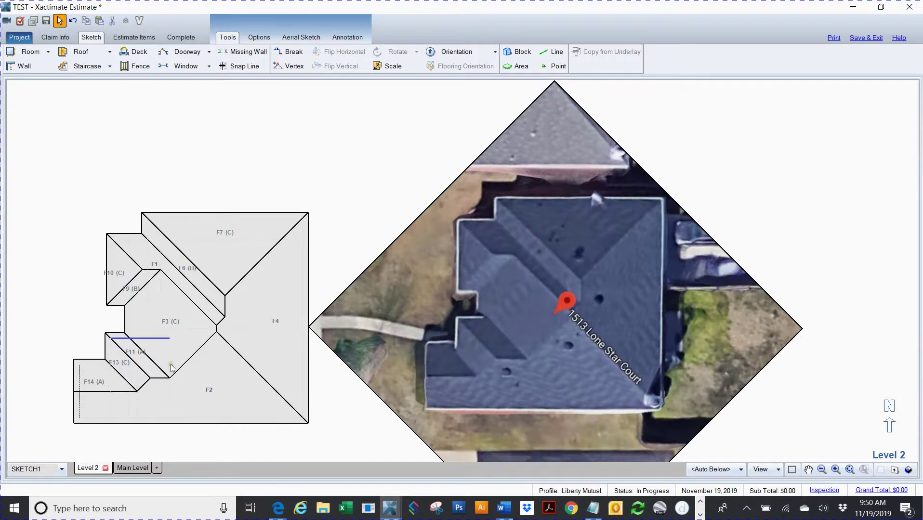
left_click(437, 156)
key("alt+Tab")
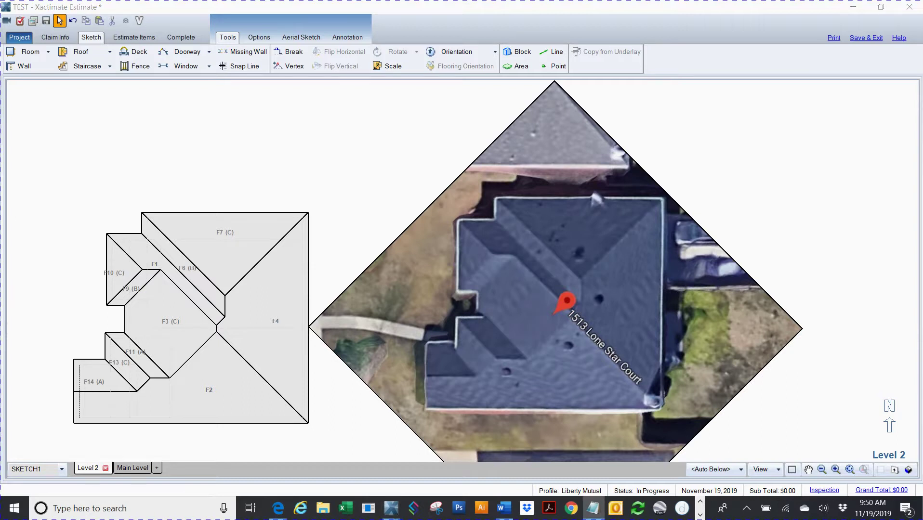
left_click_drag(519, 82, 517, 112)
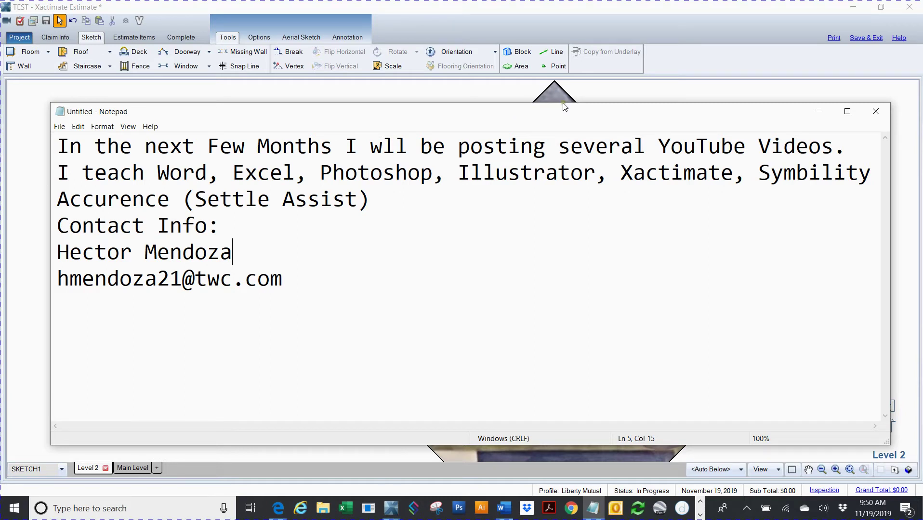
- Move focus off the Notepad note listing the tutorial subjects and contact details
key("F10")
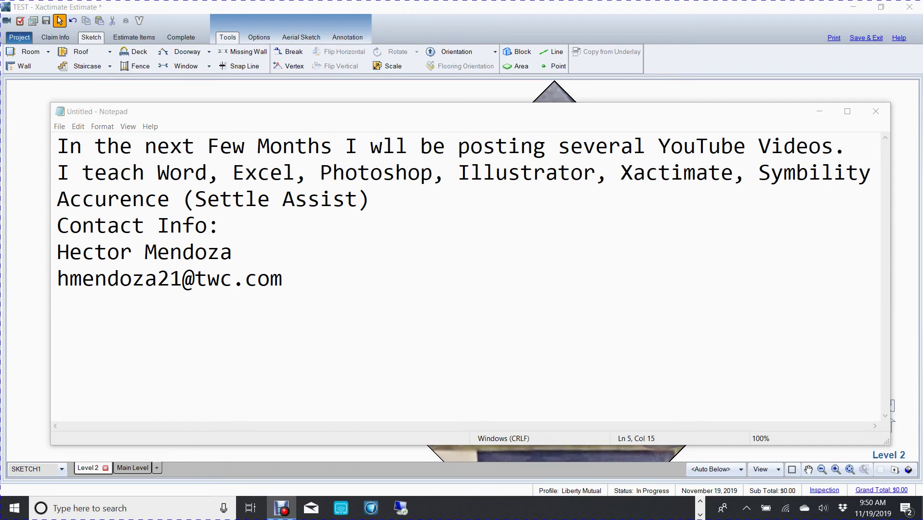